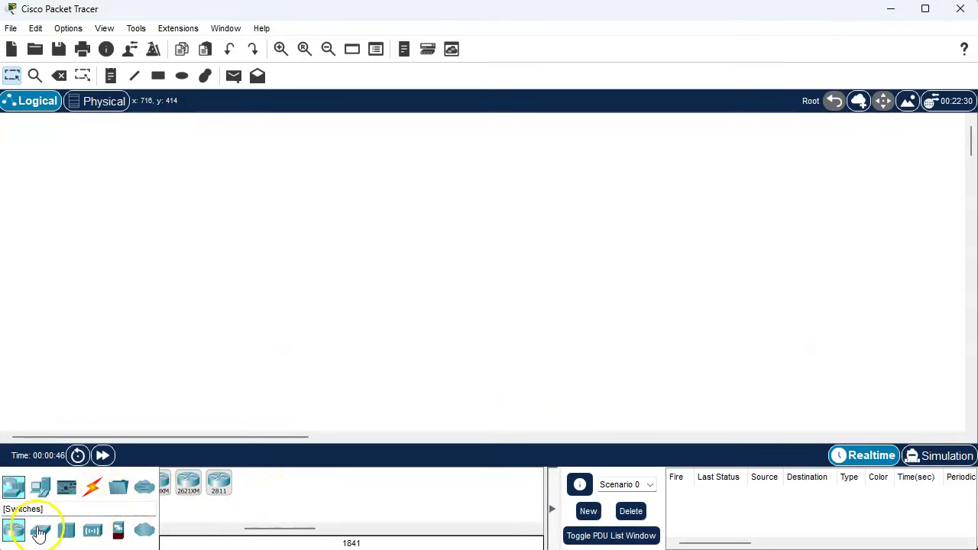
Place a 1941 router near the centre of the workspace.
click(36, 534)
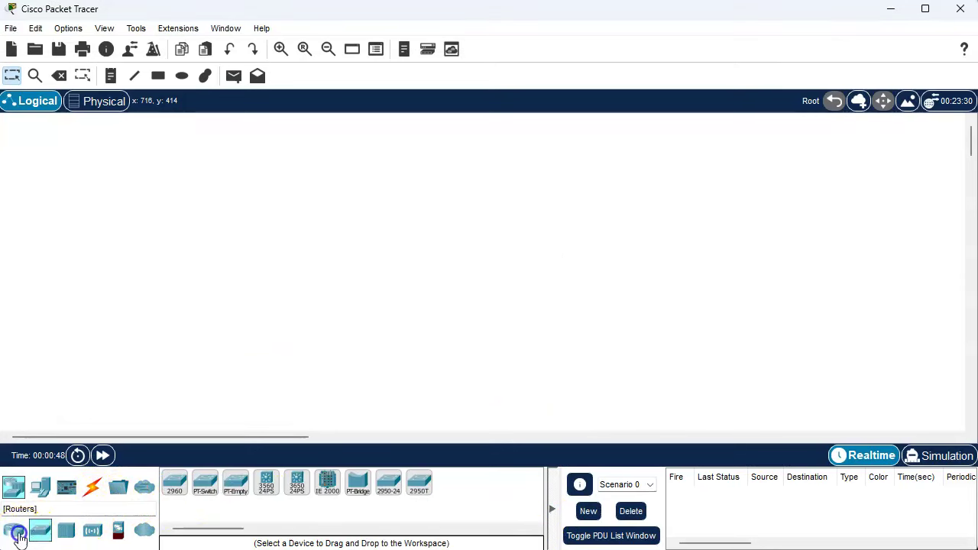
click(16, 530)
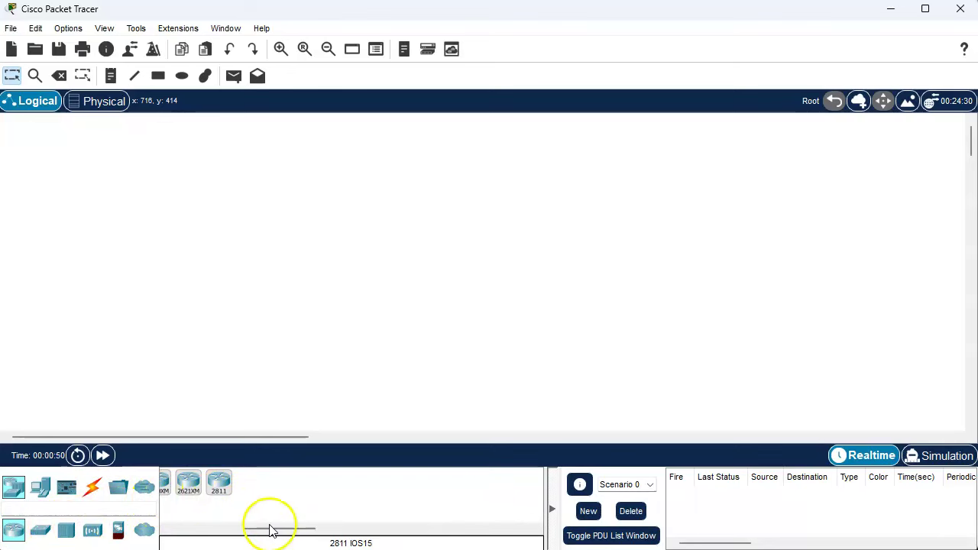
drag(253, 533, 181, 532)
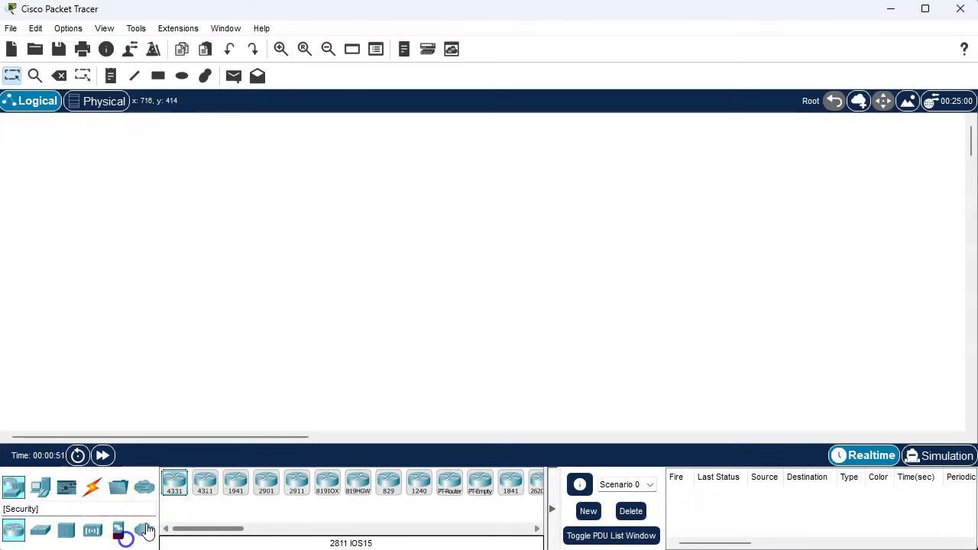
click(236, 483)
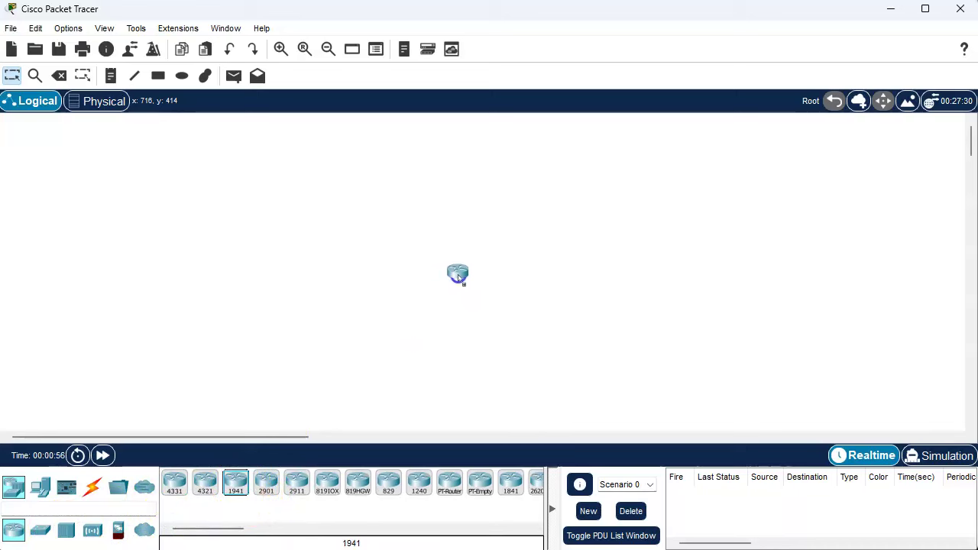
click(457, 275)
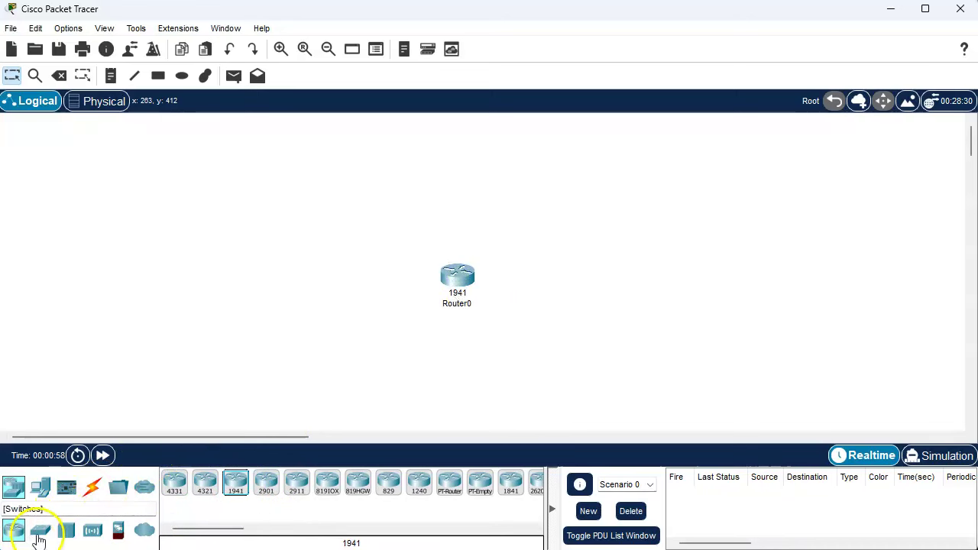
Place a 2960-24TT switch left of the router and a generic PC left of the switch.
click(41, 529)
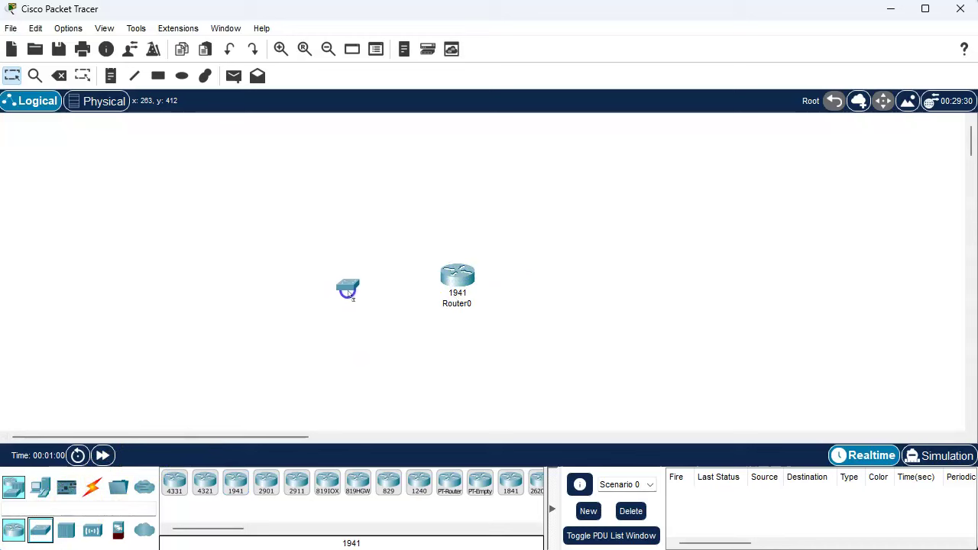
click(347, 292)
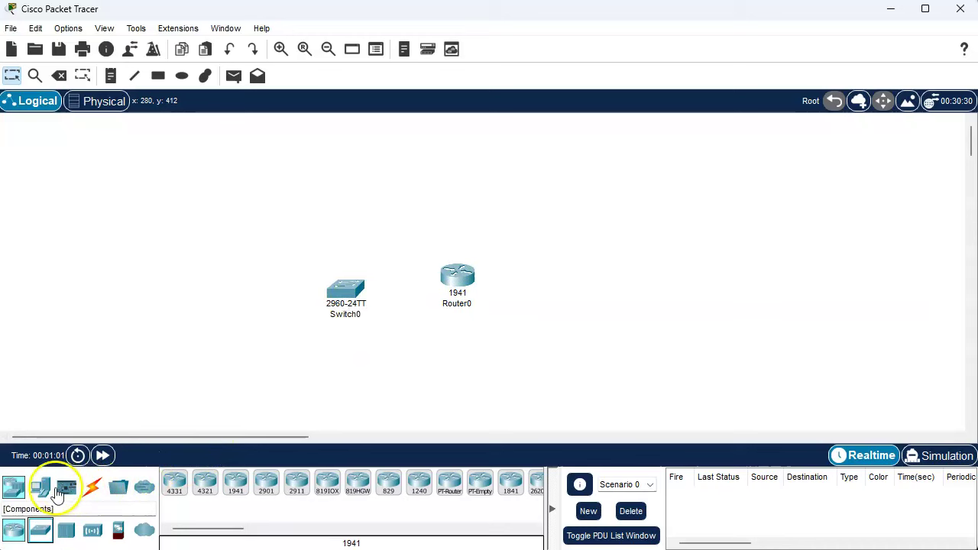
click(40, 487)
click(174, 483)
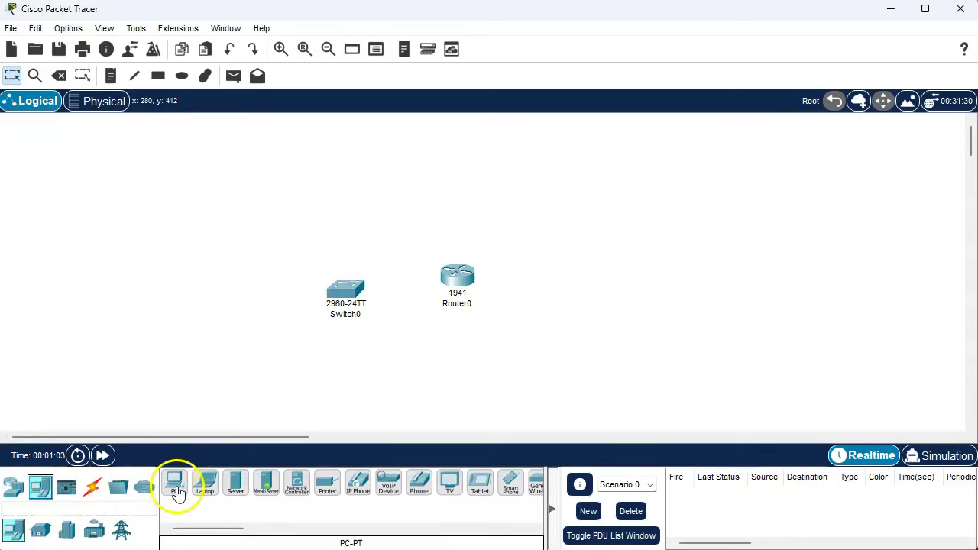
click(204, 285)
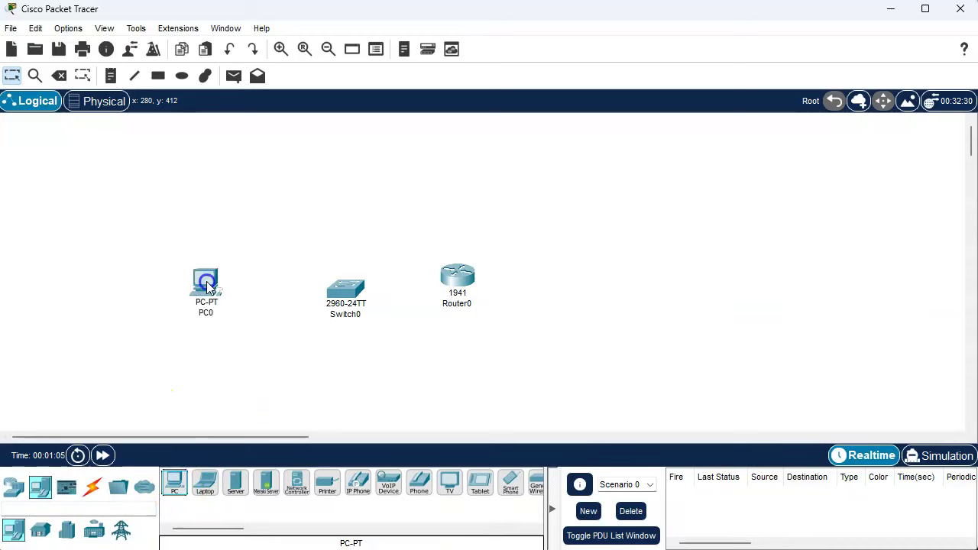
Cable PC0 FastEthernet0 to Switch0 FastEthernet0/1 with a copper straight-through cable.
click(92, 486)
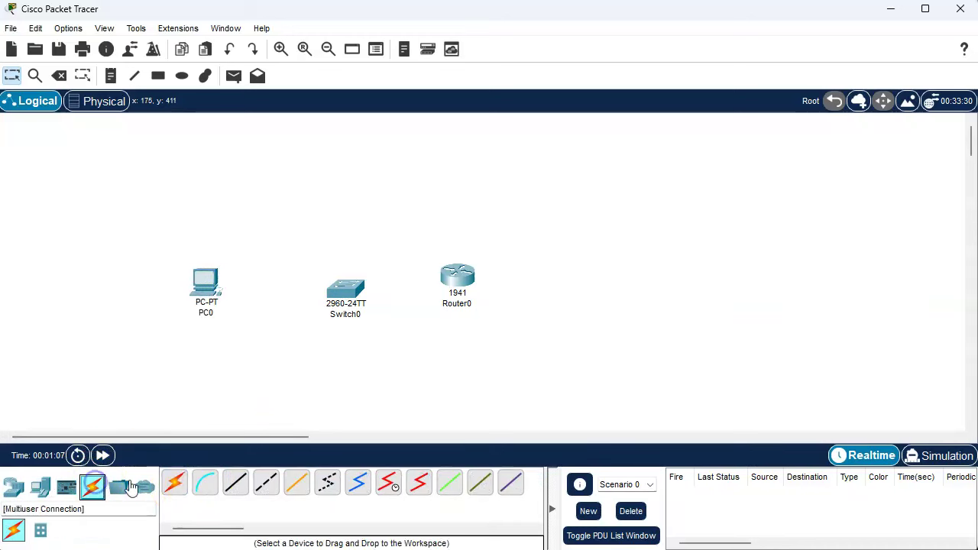
click(235, 482)
click(216, 284)
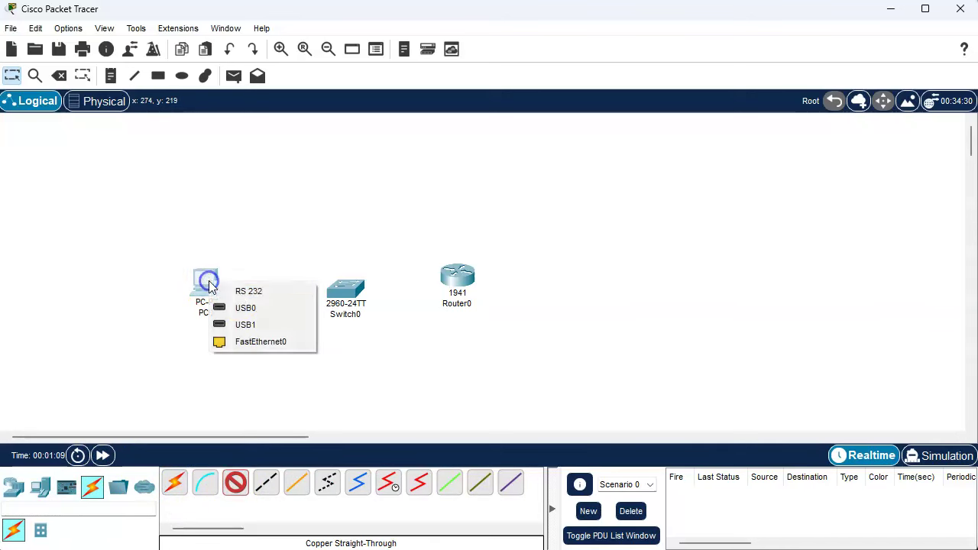
click(256, 338)
click(350, 292)
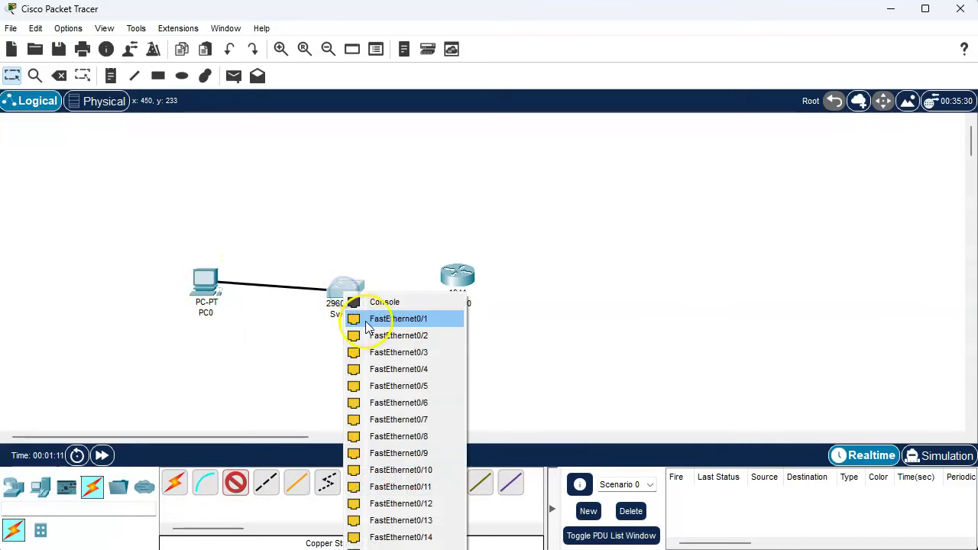
click(355, 317)
Cable Switch0 FastEthernet0/24 to Router0 GigabitEthernet0/1, then nudge Router0 and PC0 slightly.
click(235, 490)
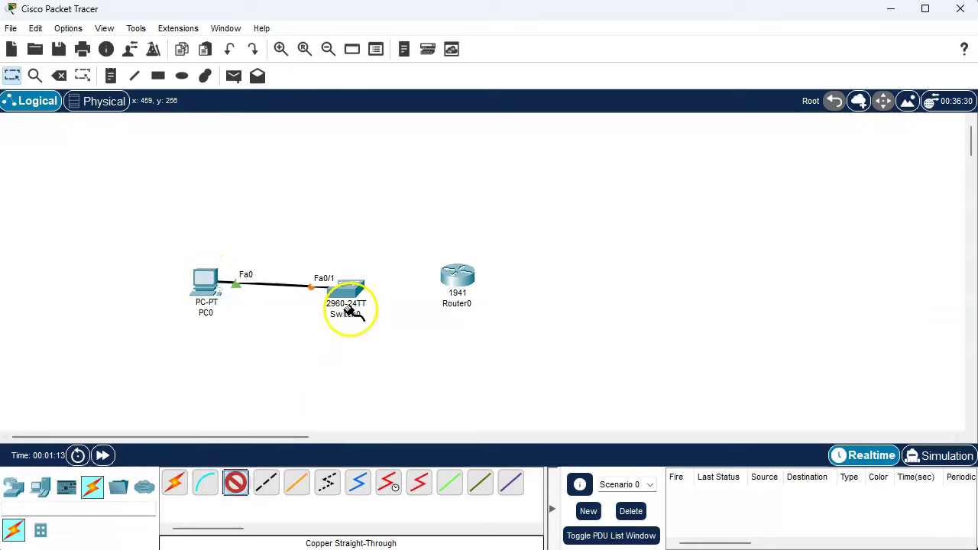
click(351, 293)
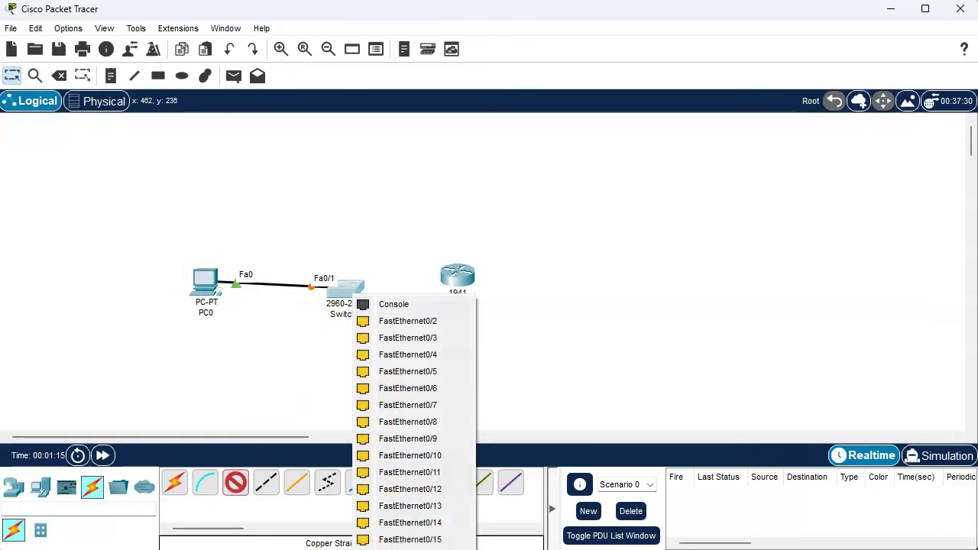
click(407, 321)
click(455, 276)
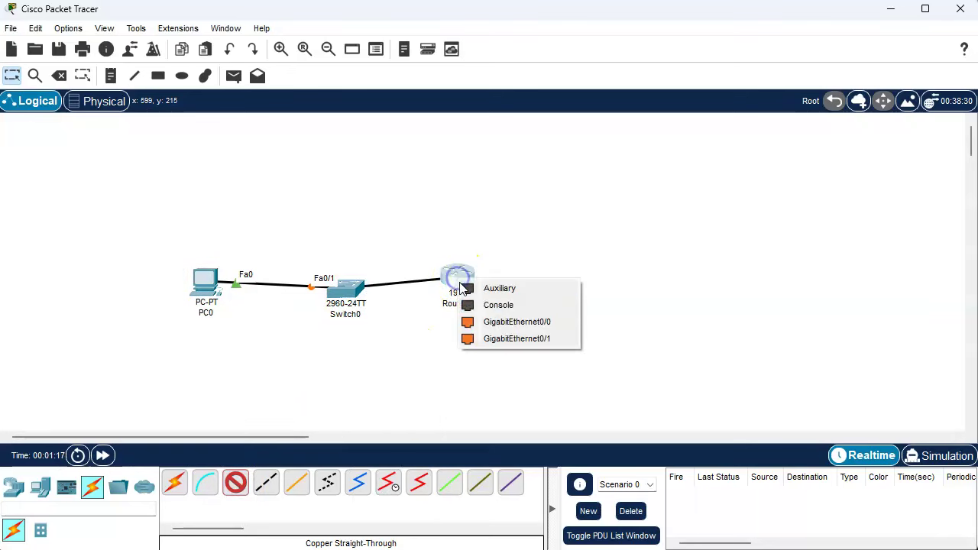
click(504, 340)
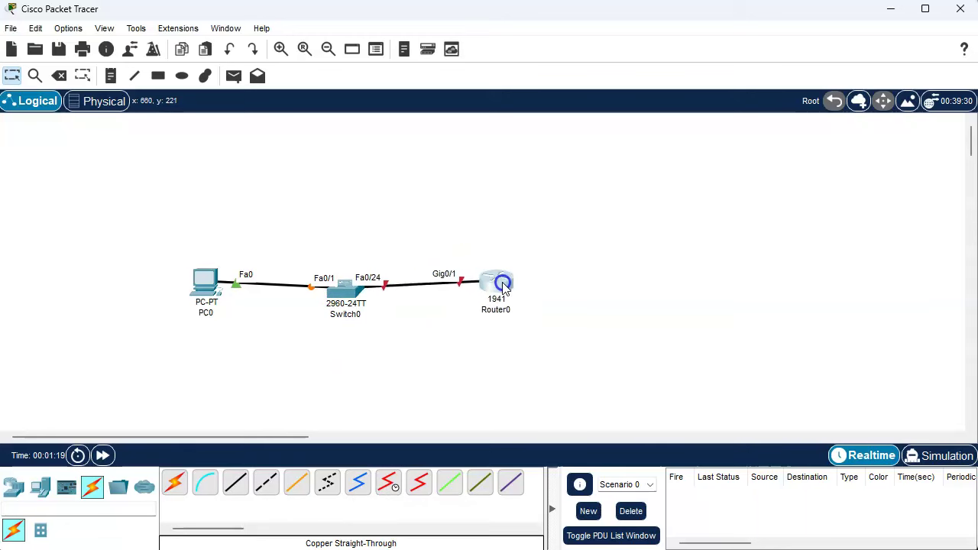
drag(504, 286, 506, 292)
click(337, 301)
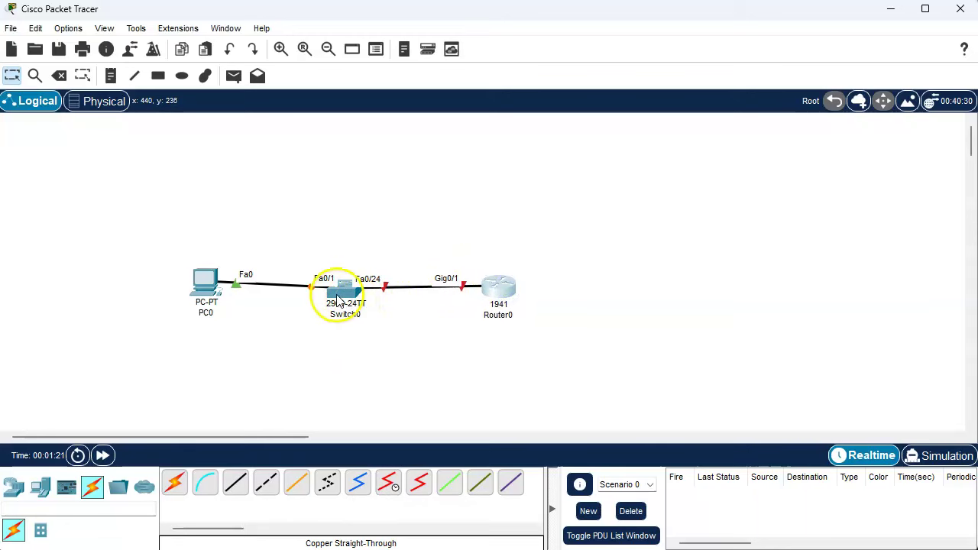
drag(192, 284, 198, 289)
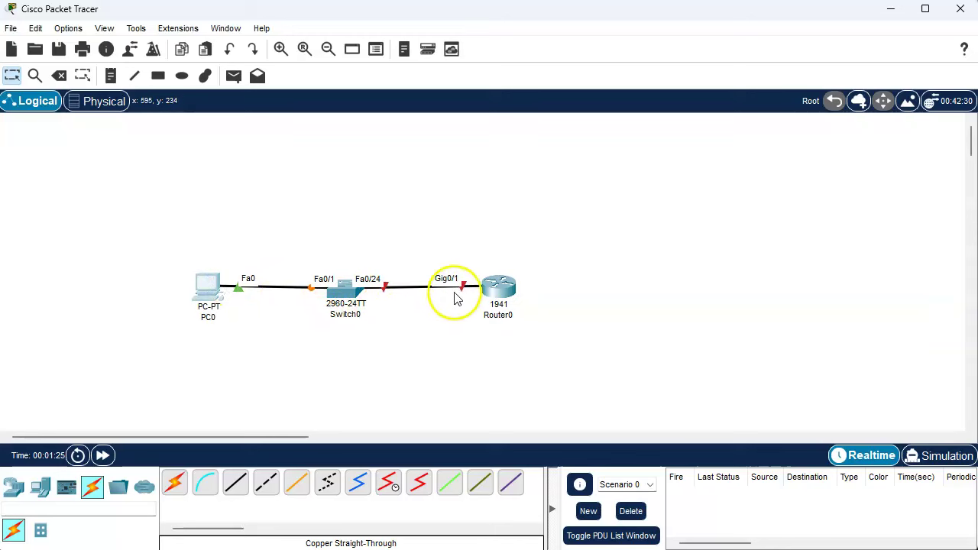
In Router0's CLI, answer no to the initial configuration dialog to reach the Router> prompt.
click(500, 288)
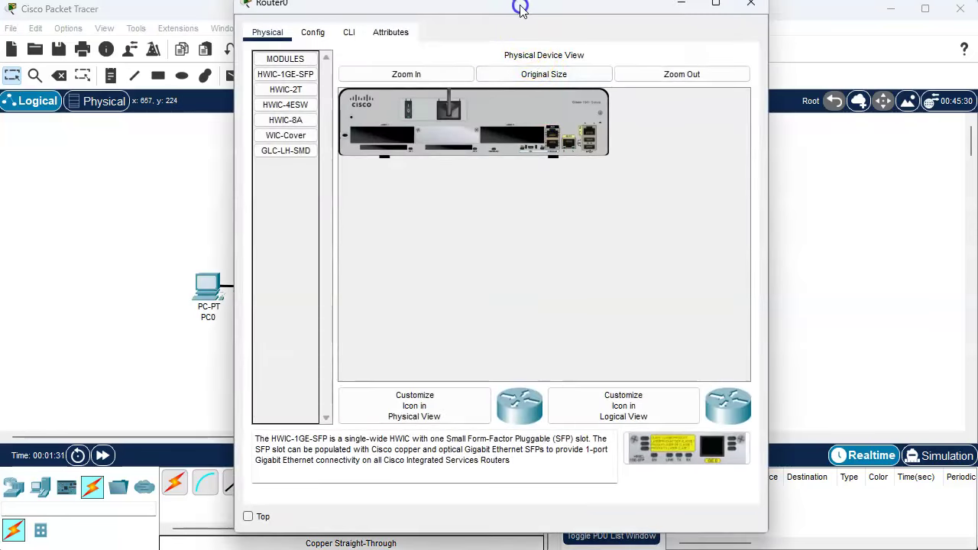
drag(519, 8, 727, 16)
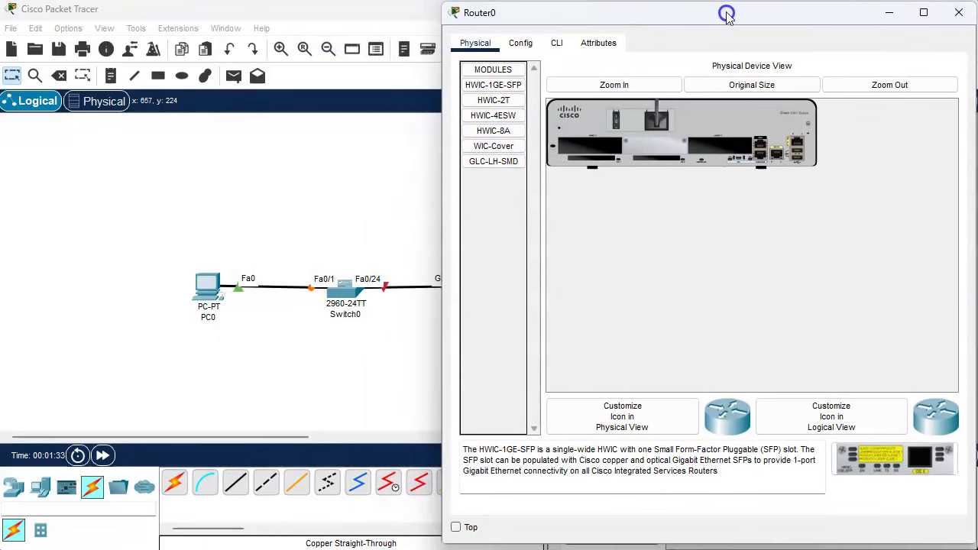
click(556, 43)
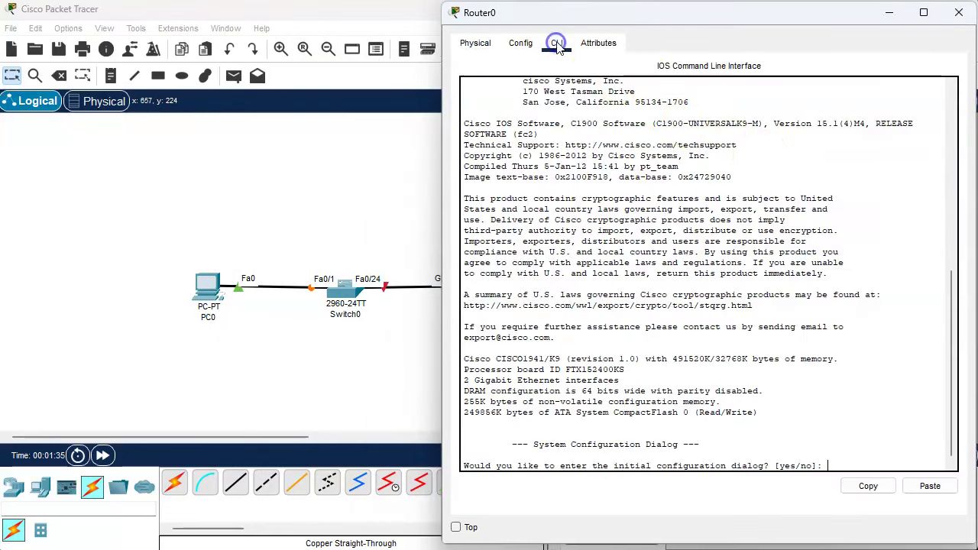
text(no)
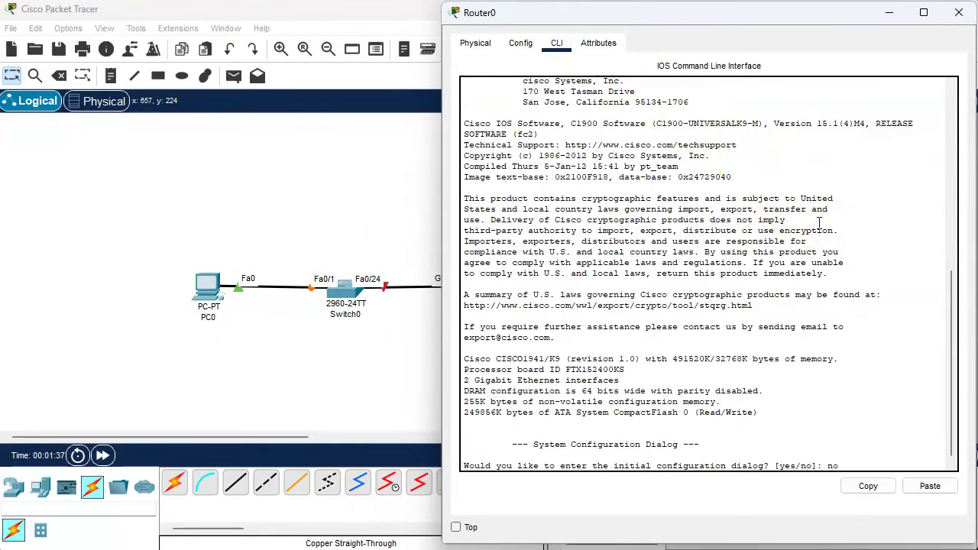
key(Return)
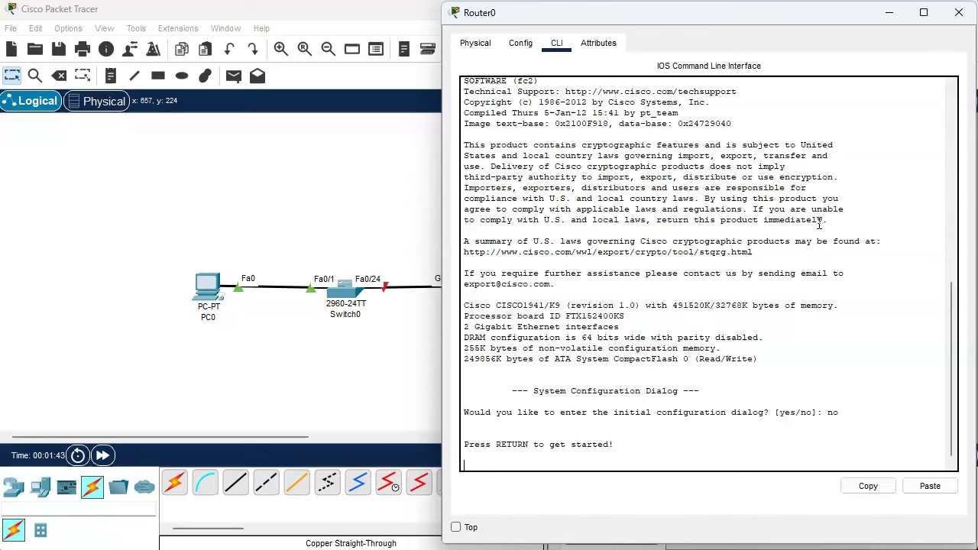
key(Return)
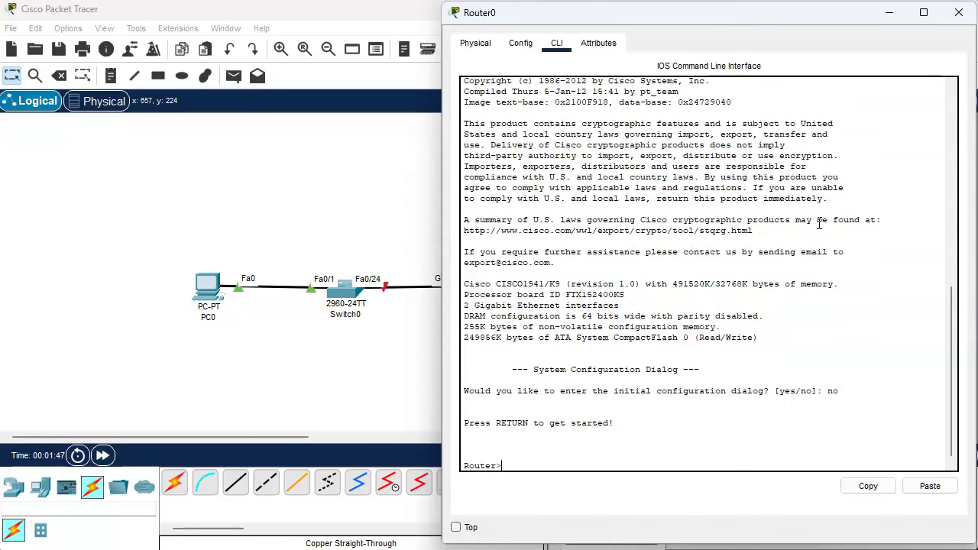
Enter privileged and global configuration mode and select interface g0/1.
text(en)
key(Return)
text(conf)
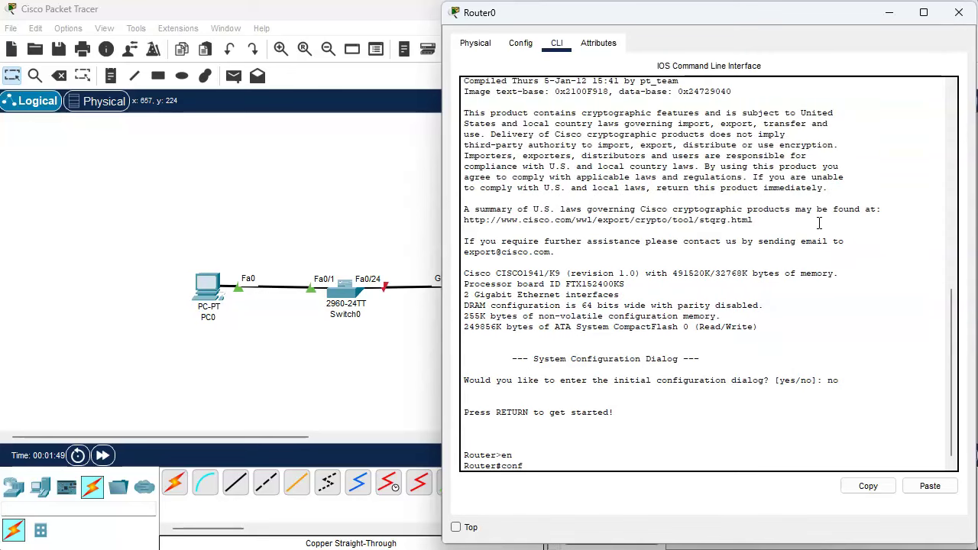
text( t)
key(Return)
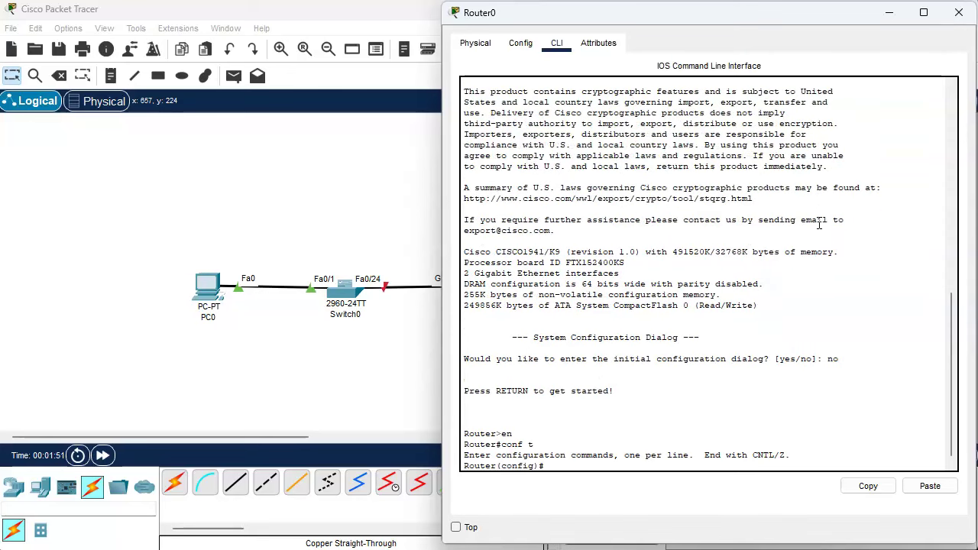
text(int)
click(517, 23)
mouse_move(517, 23)
mouse_down()
mouse_move(560, 17)
mouse_move(515, 23)
mouse_up()
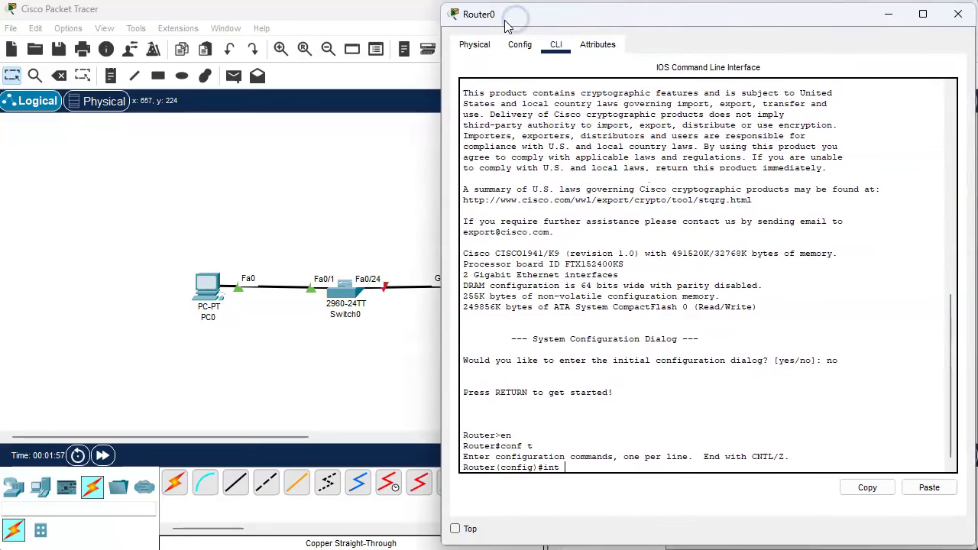
text(g0/1)
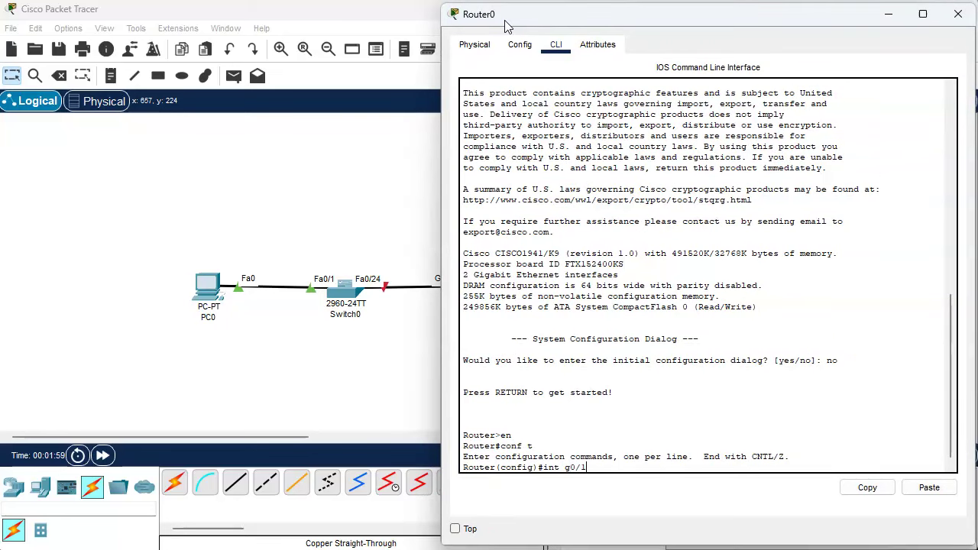
key(Return)
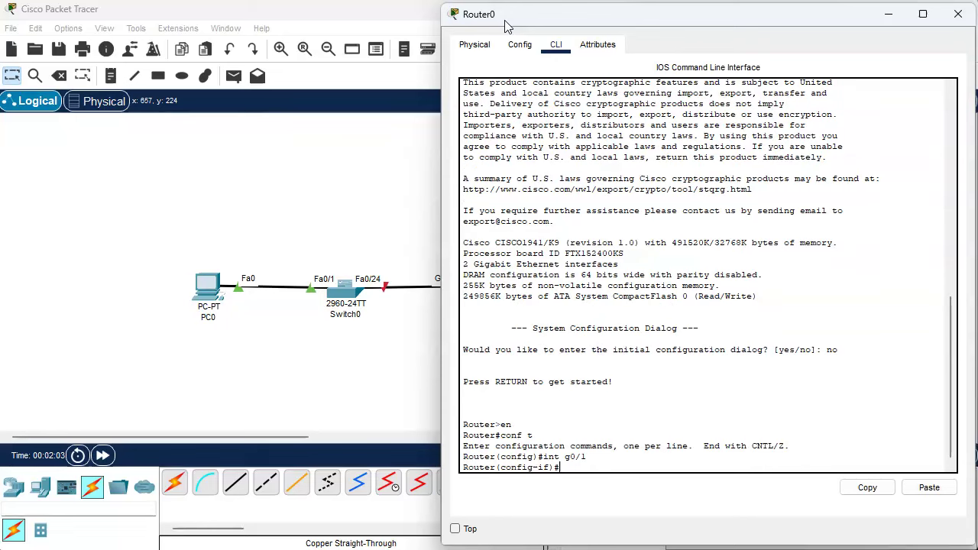
Bring g0/1 up with address 192.168.0.1 255.255.255.0 and description 'Access Interface'.
text(no shut)
key(Return)
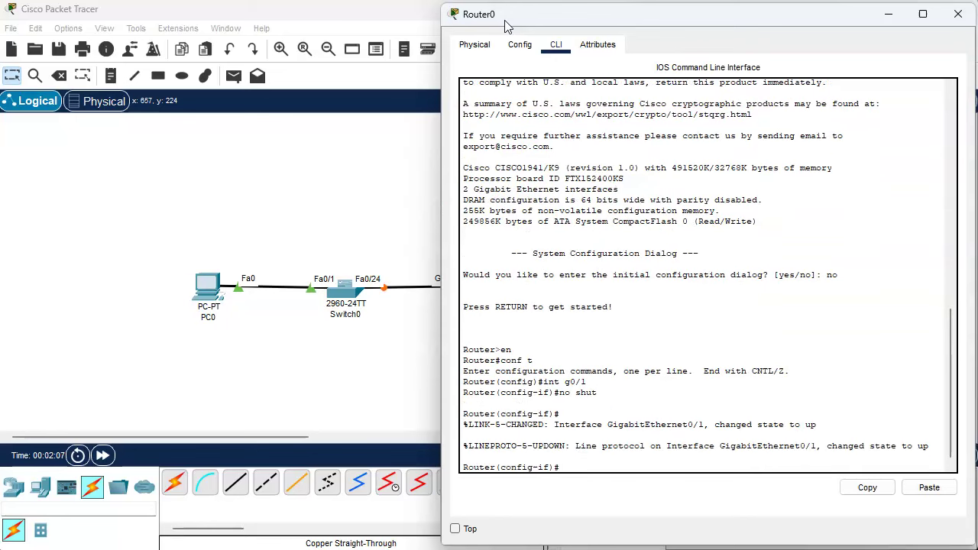
text(ip address 192.168.0.)
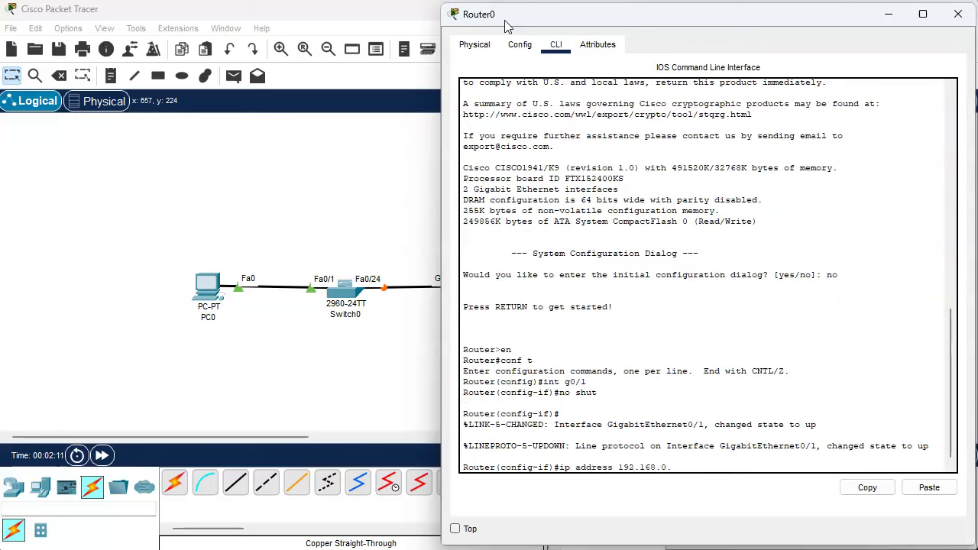
text(1)
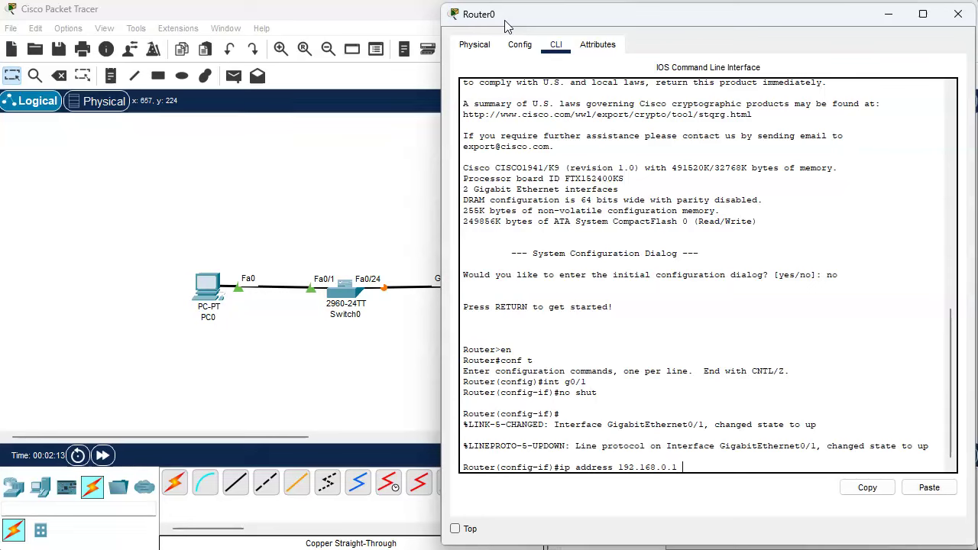
text( 255.25)
text(5.255)
text(.0)
key(Return)
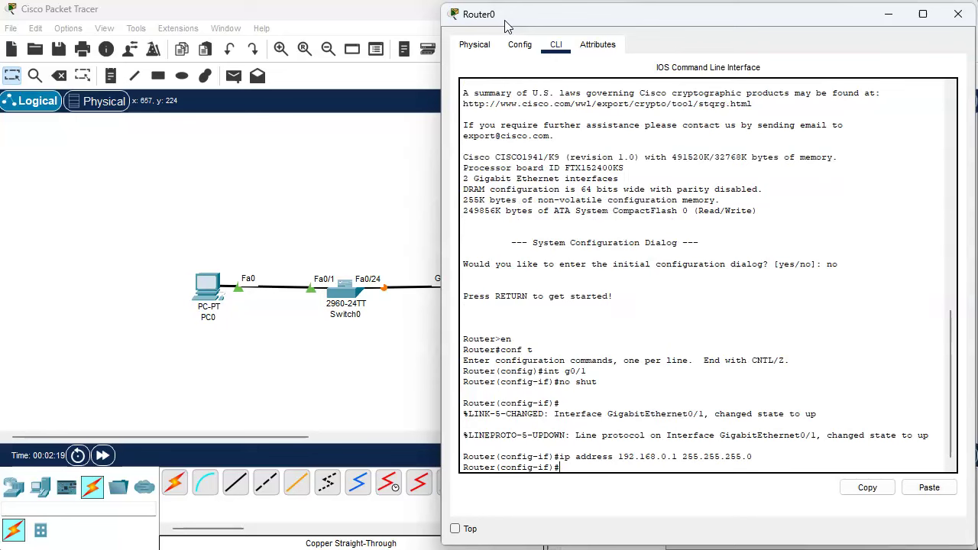
text(desc)
text(Access Interface)
key(Return)
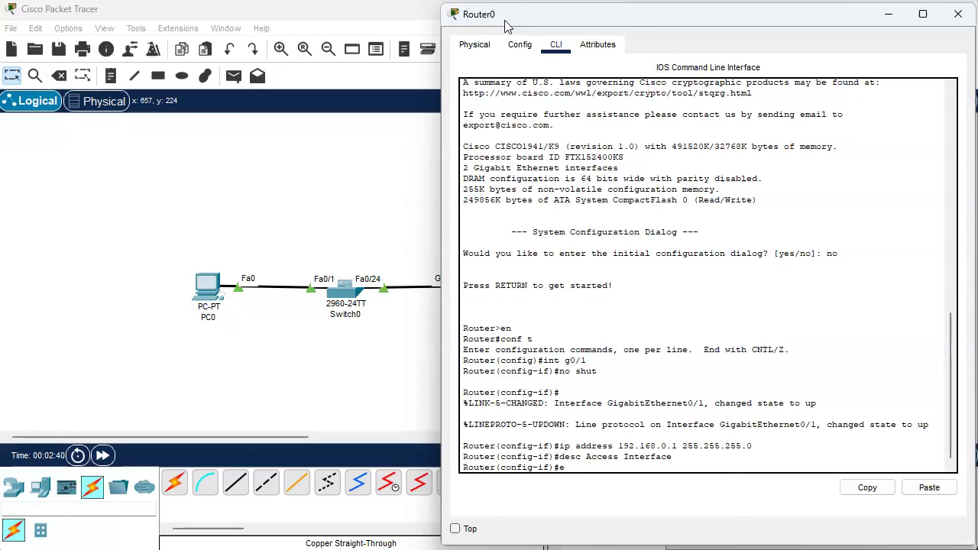
Leave interface mode, set hostname r1, and add MOTD banner 'Authorized Users Only!'.
text(xit)
key(Return)
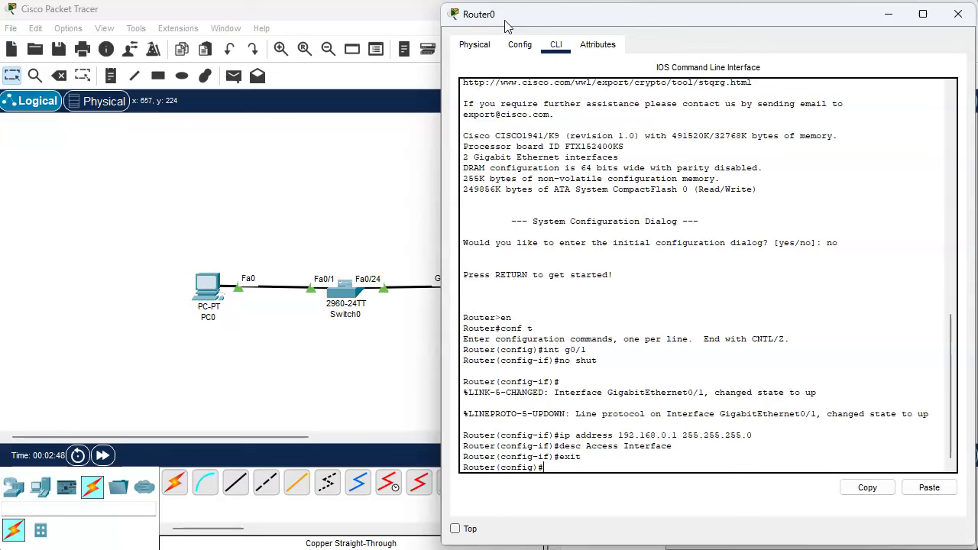
text(hostname r1)
key(Return)
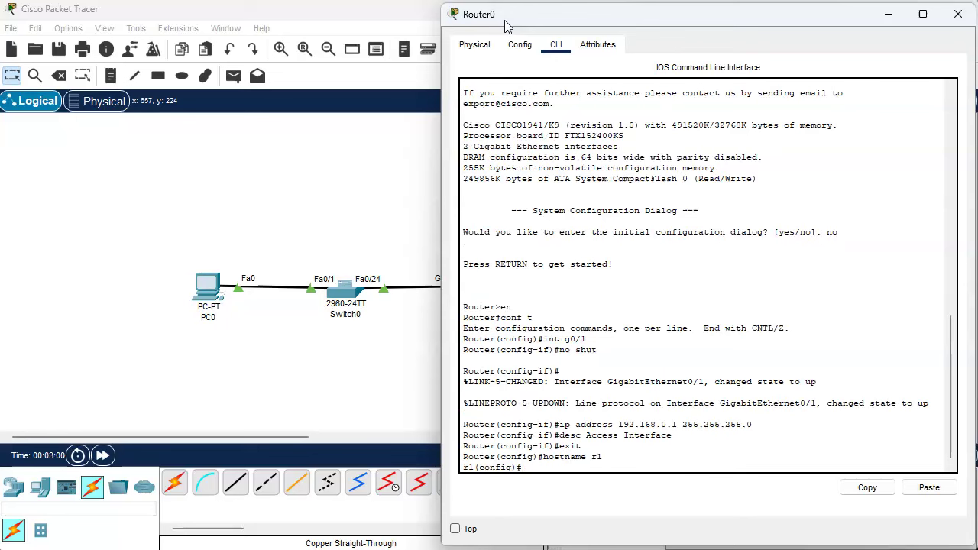
text(banner motd xAuthorized Users)
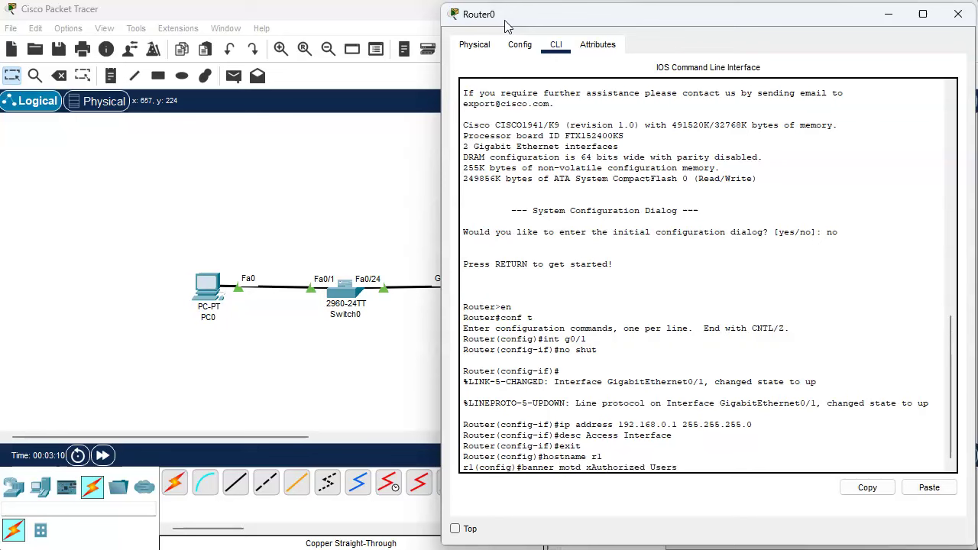
text( Only!x)
key(Return)
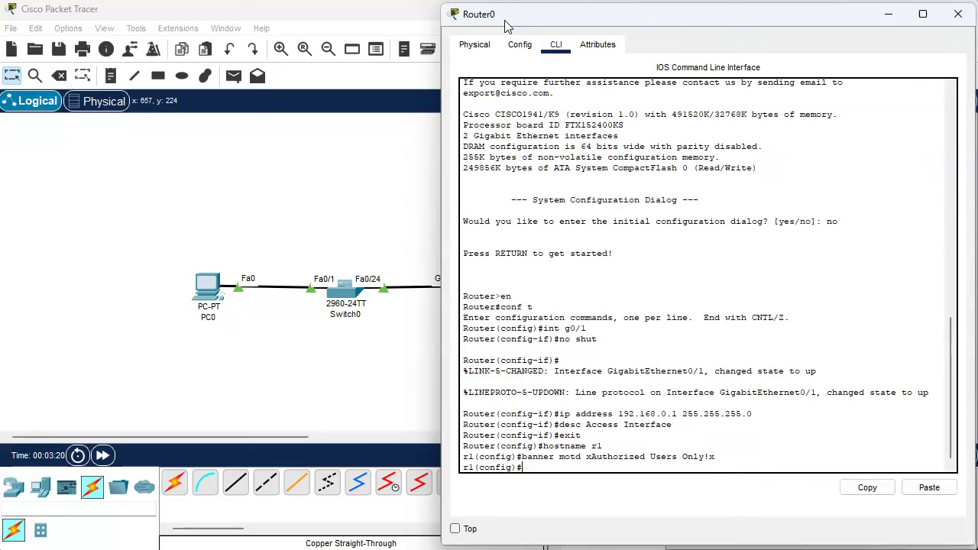
Configure an enable secret password and set ip domain-name to example.com.
text(enable s)
text(ecret cisco)
key(Return)
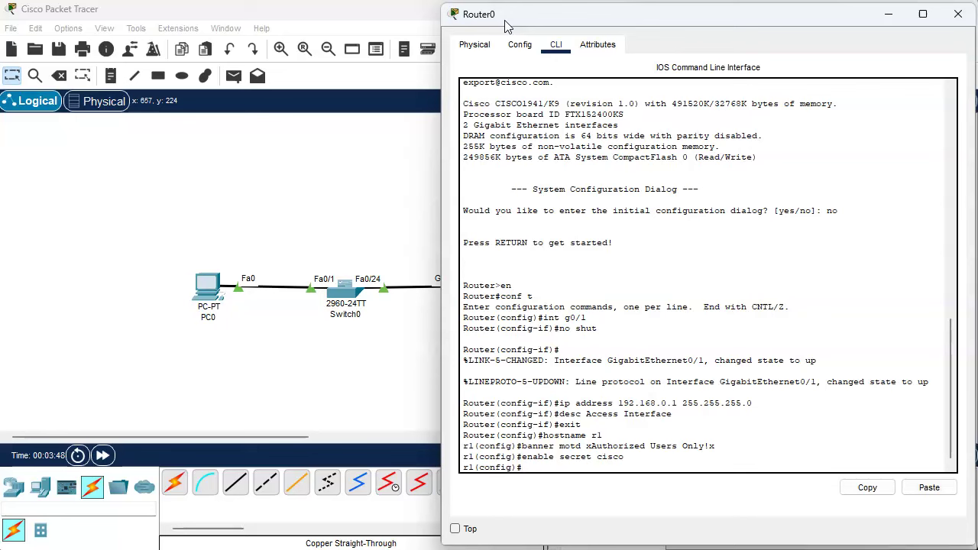
text(ip domain)
text(-name example.com)
key(Return)
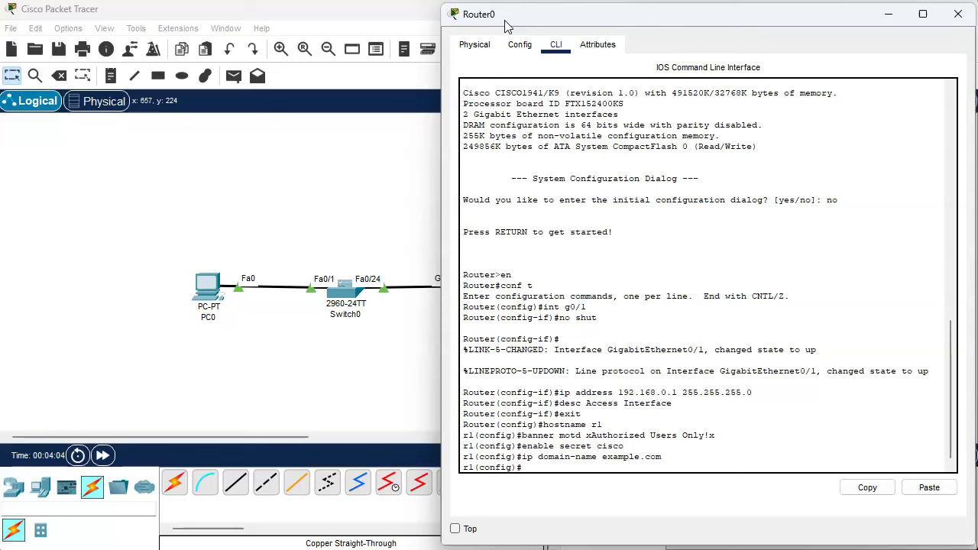
Create a local username with a password and generate 1024-bit RSA keys.
text(username joseph password cisco)
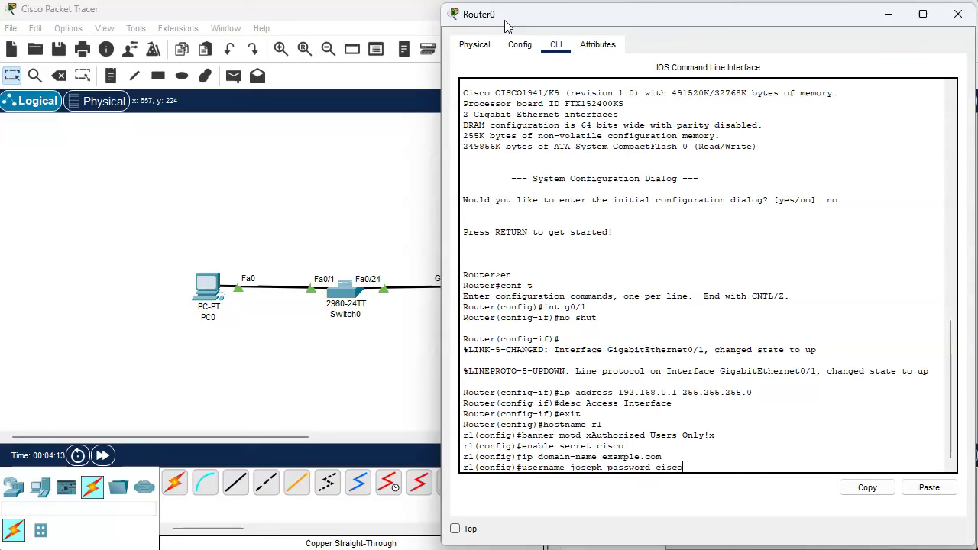
key(Return)
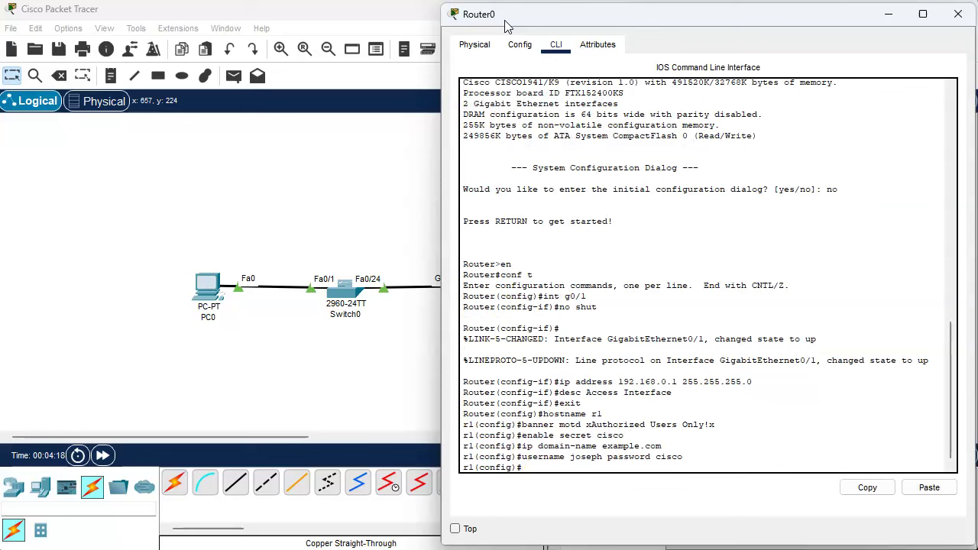
text(crypto)
text( key )
text(generate)
text( rss)
key(Return)
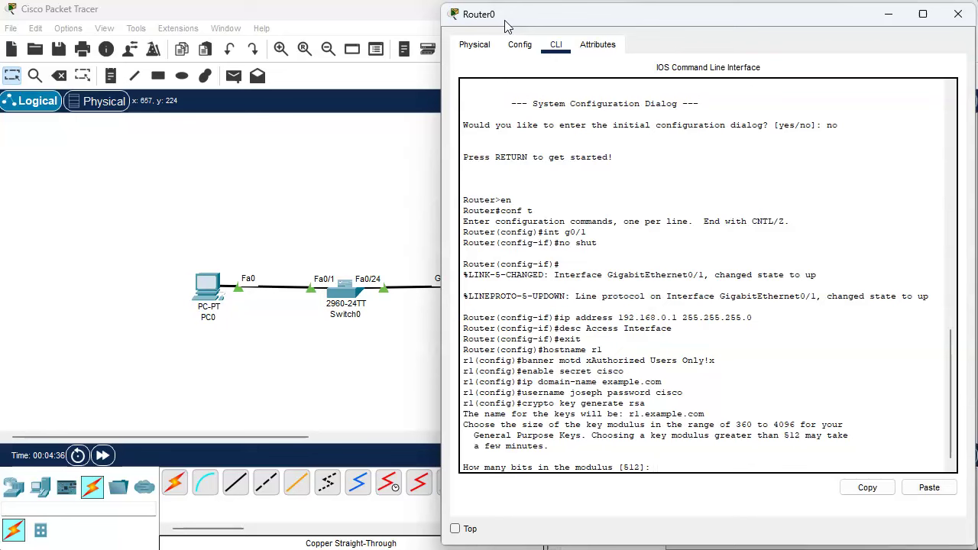
text(1024)
key(Return)
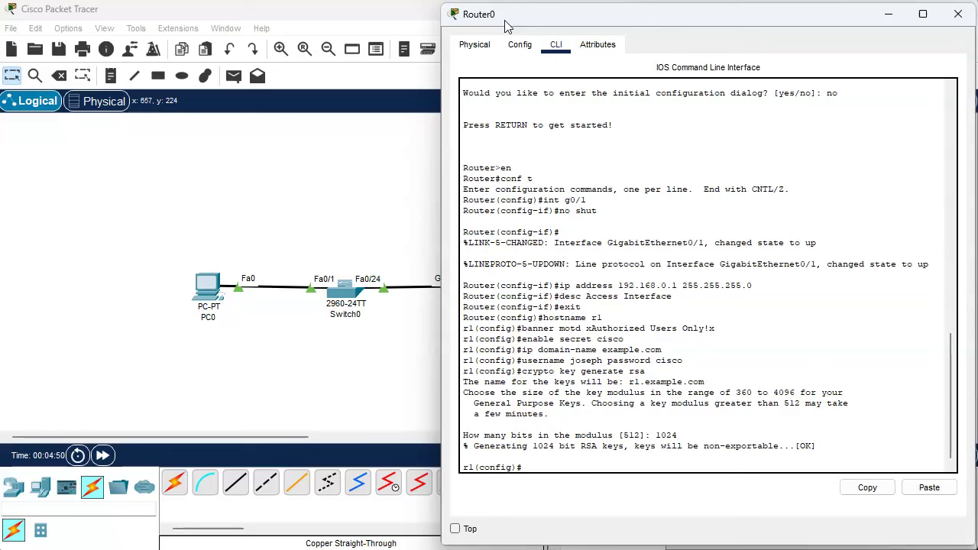
Set the SSH time-out to 120 seconds and switch SSH to version 2.
text(ip ssh time-out 120)
key(Return)
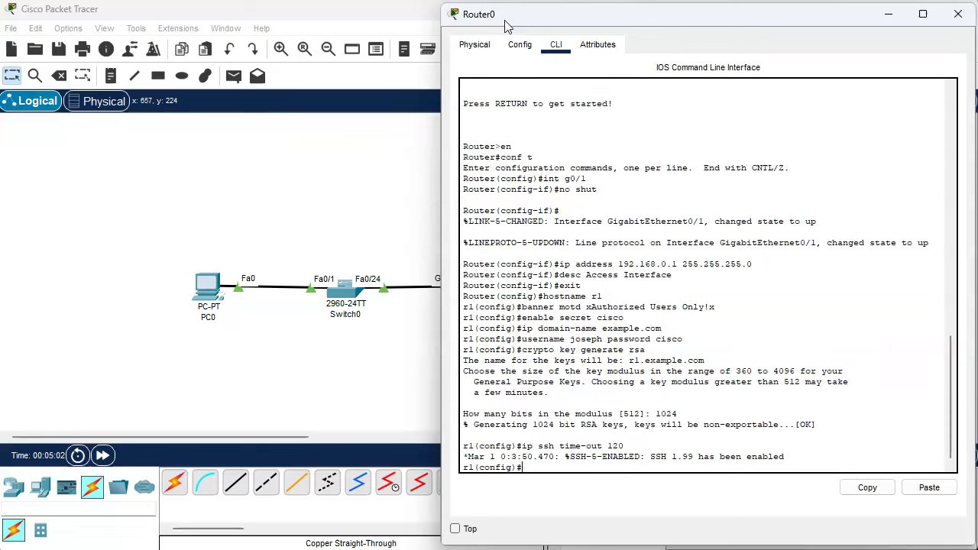
text(ip ssh version 2)
key(Return)
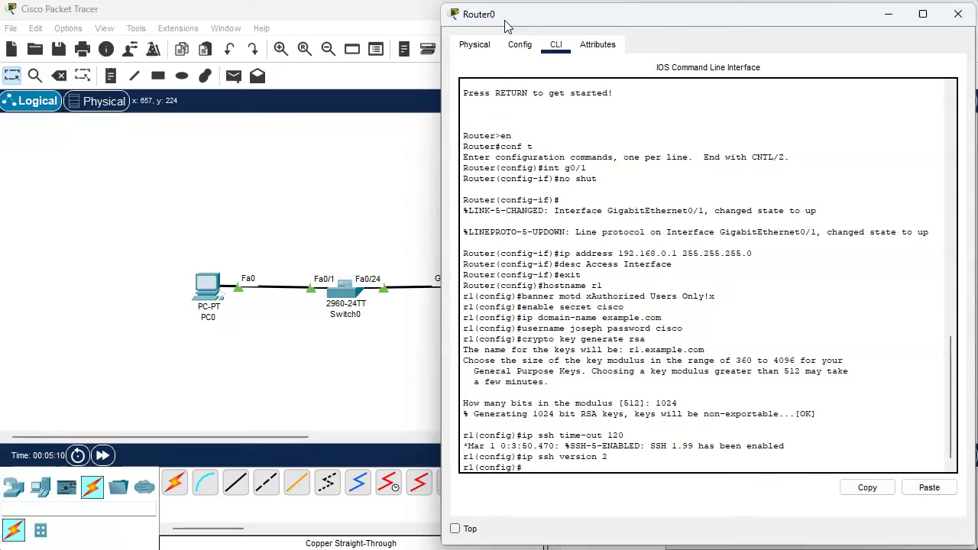
key(Return)
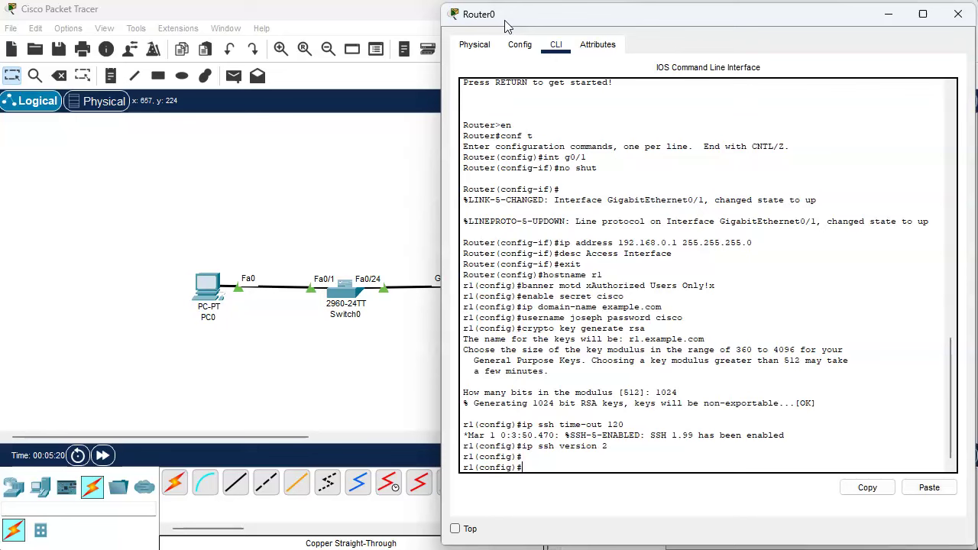
Restrict vty lines 0 4 to SSH transport with local login, then exit configuration.
text(line vty 0 4)
key(Return)
text(tran)
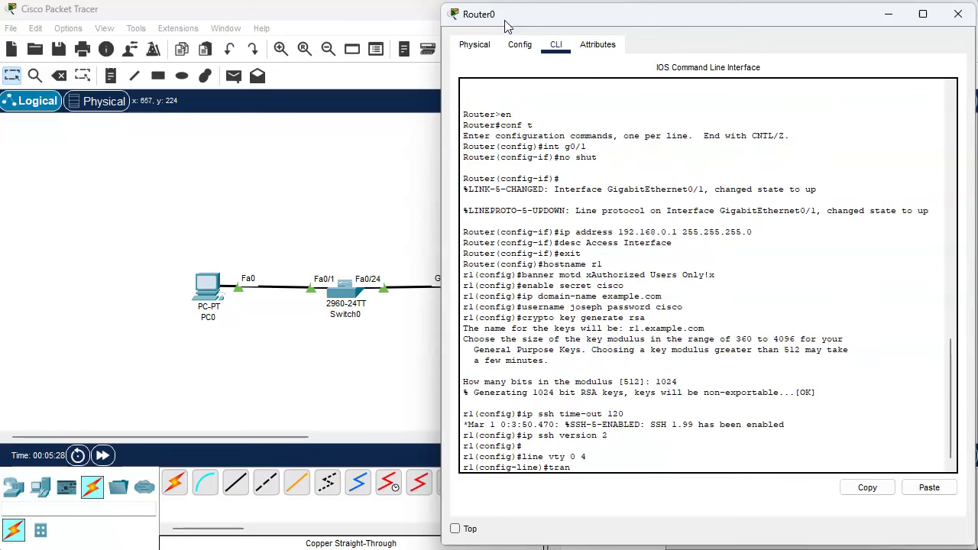
text(sport input ssh)
key(Return)
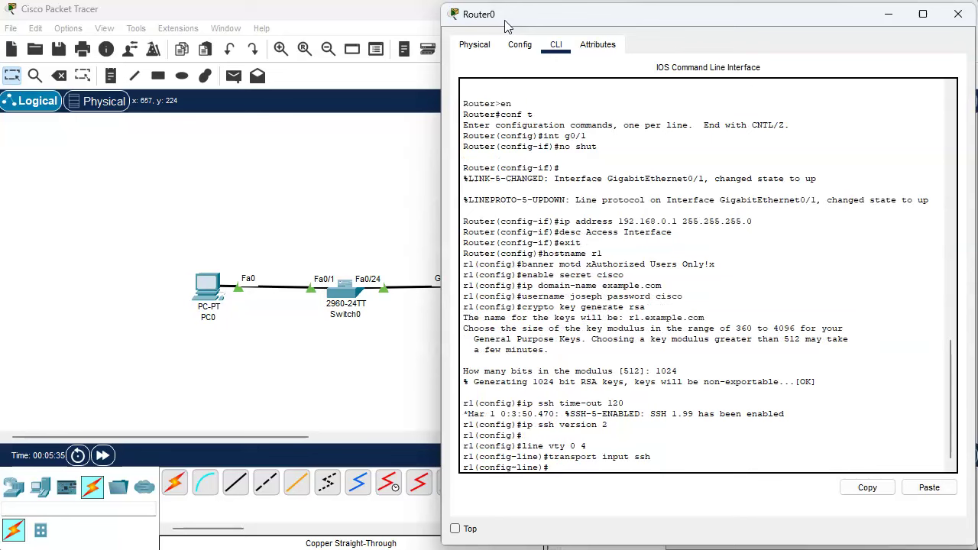
text(login local)
key(Return)
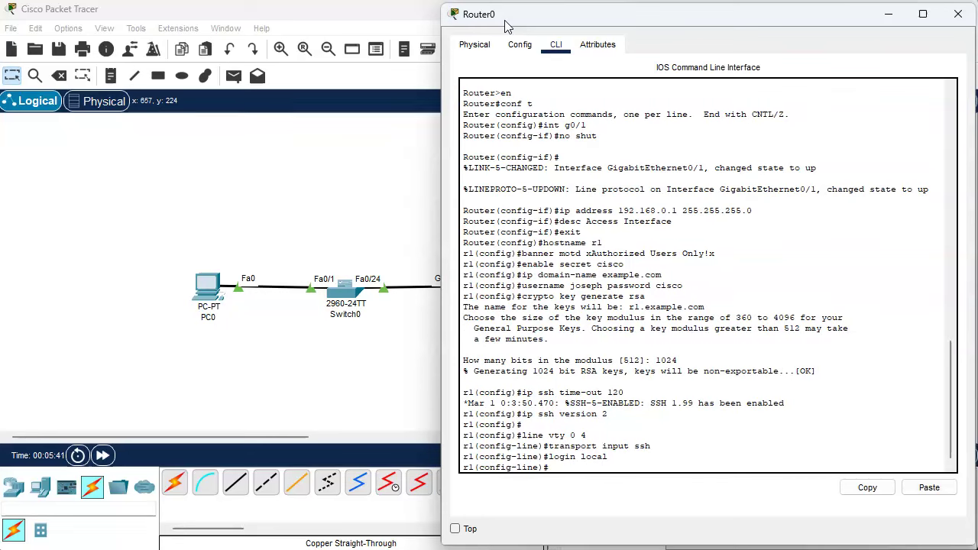
text(exit)
key(Return)
text(exit)
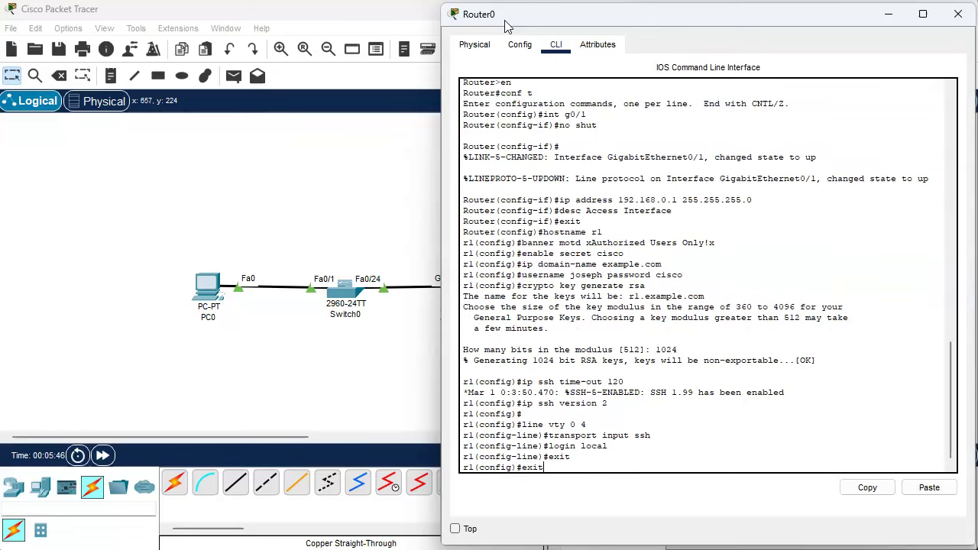
key(Return)
key(Return)
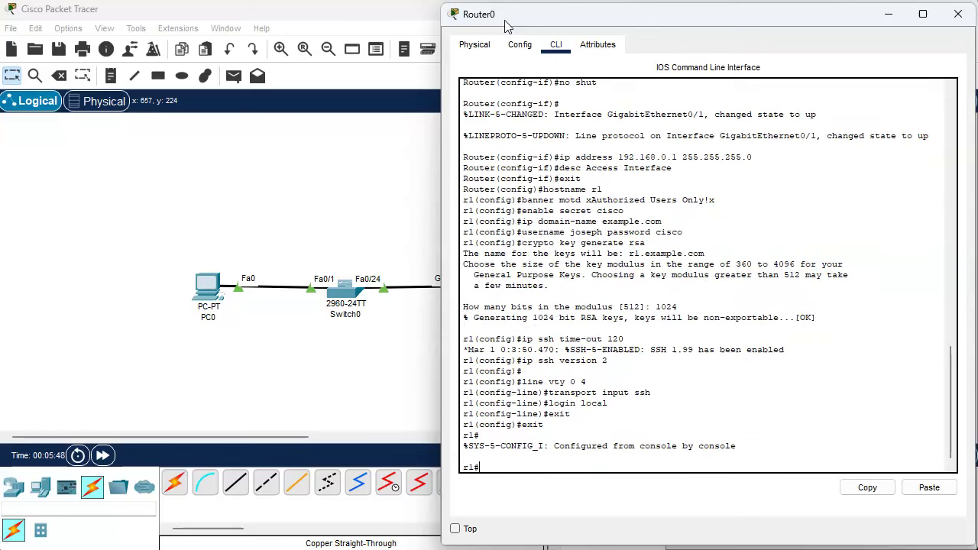
Run show ssh and show ip ssh to verify SSH version 2.0 with 120-second timeout.
text(show ssh)
key(Return)
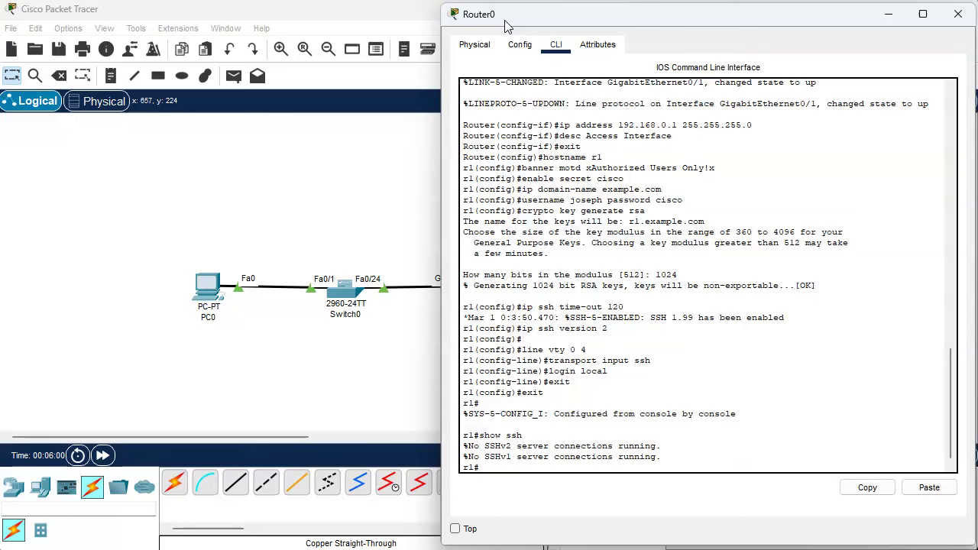
text(shw)
text( ip ssh)
key(BackSpace)
key(BackSpace)
key(BackSpace)
key(BackSpace)
key(BackSpace)
key(BackSpace)
key(BackSpace)
key(BackSpace)
text(ip ssh)
key(Return)
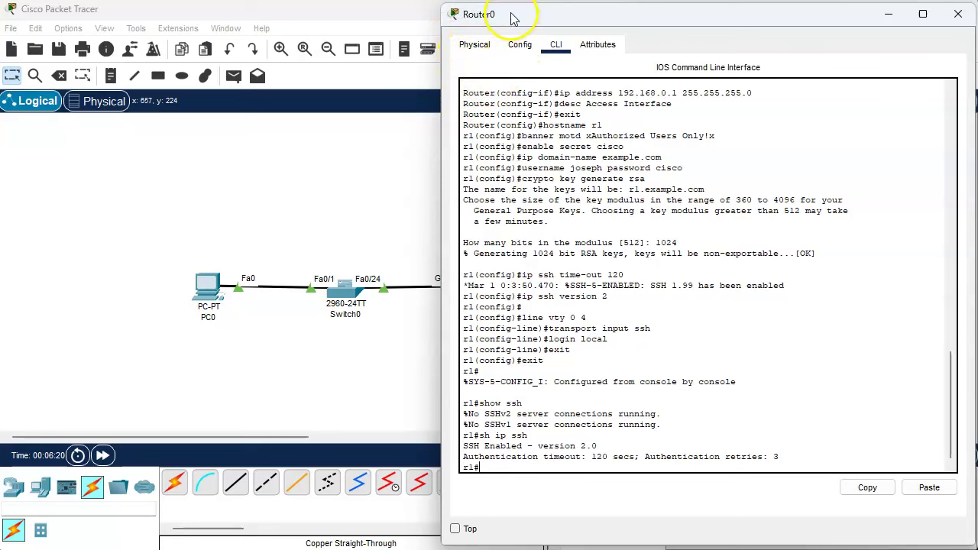
Set PC0's default gateway to 192.168.0.1 in Global Settings.
drag(510, 16, 627, 12)
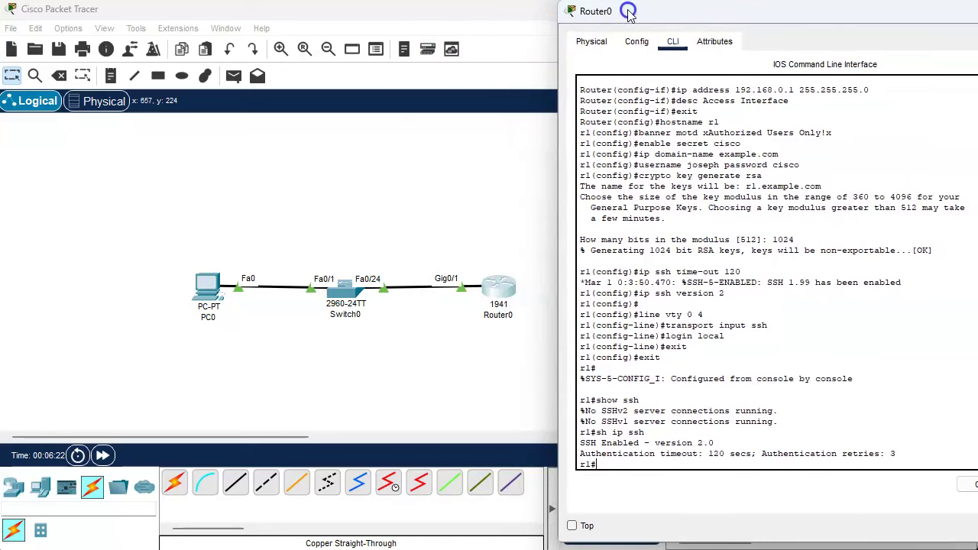
click(210, 286)
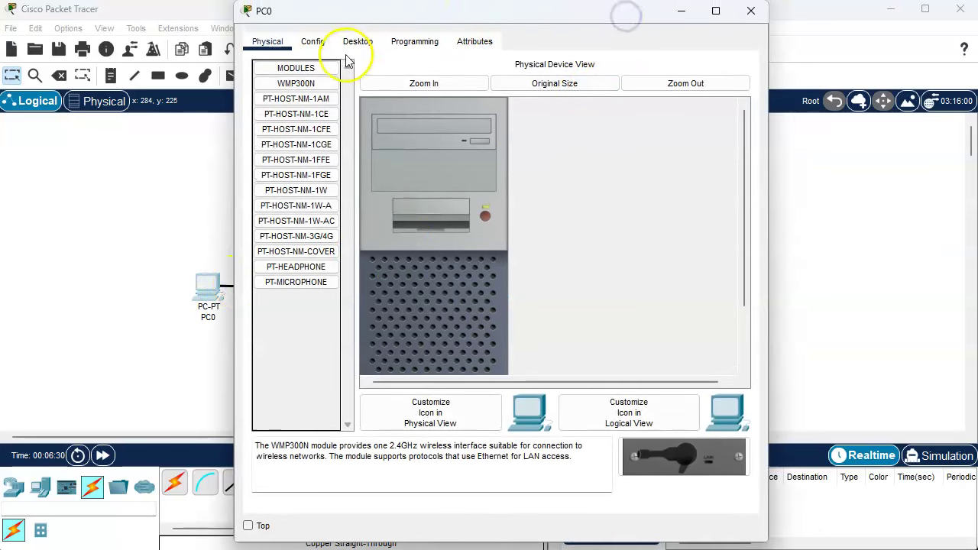
click(315, 42)
click(524, 196)
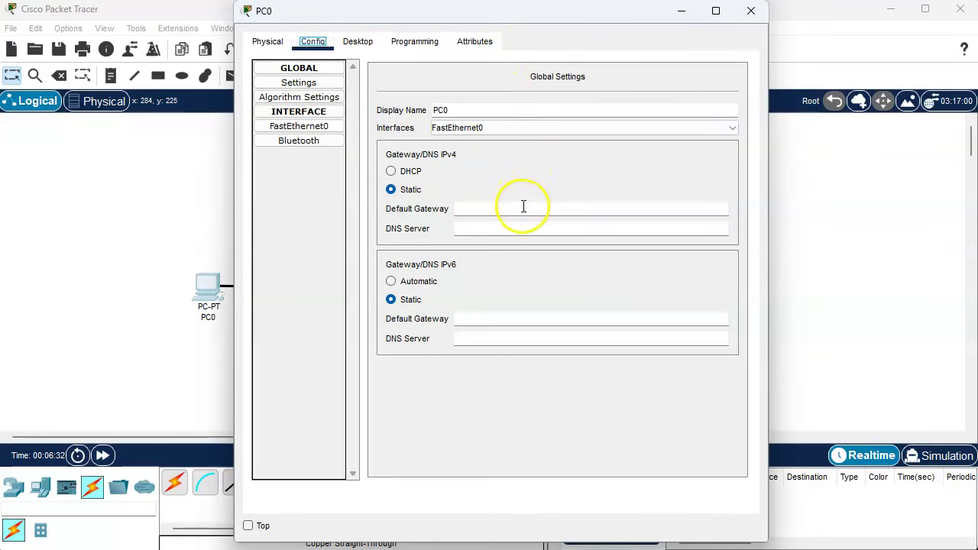
click(523, 207)
text(1)
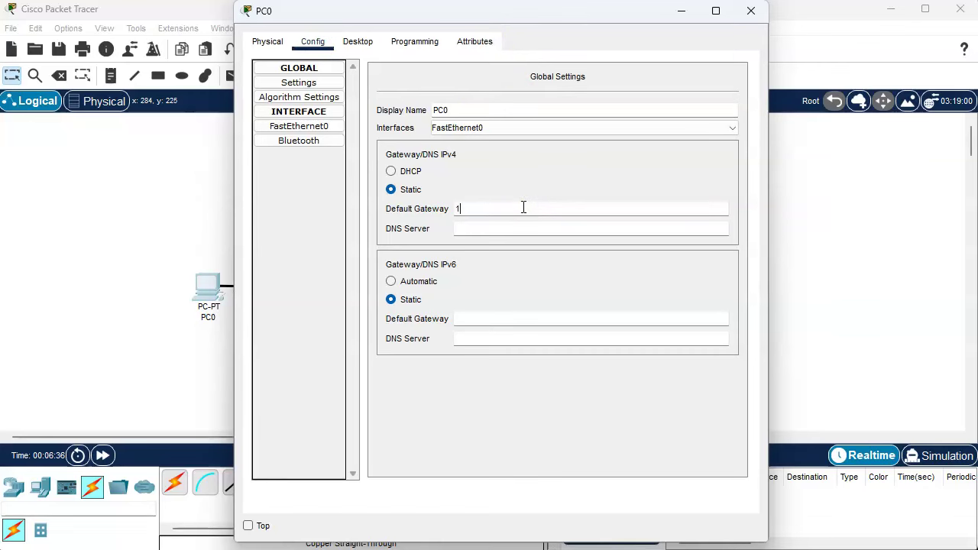
text(92.168.0.1)
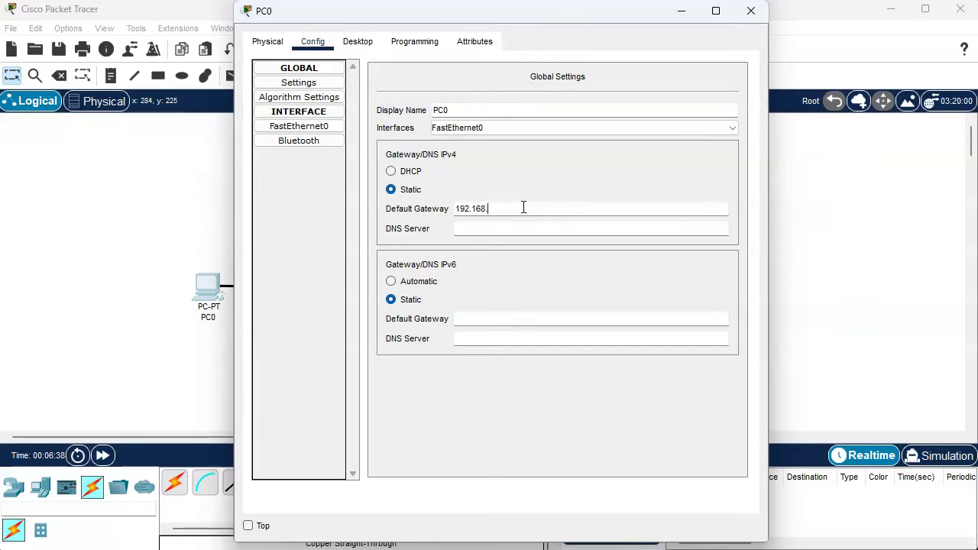
Give PC0's FastEthernet0 the IPv4 address 192.168.0.10 with mask 255.255.255.0.
click(520, 203)
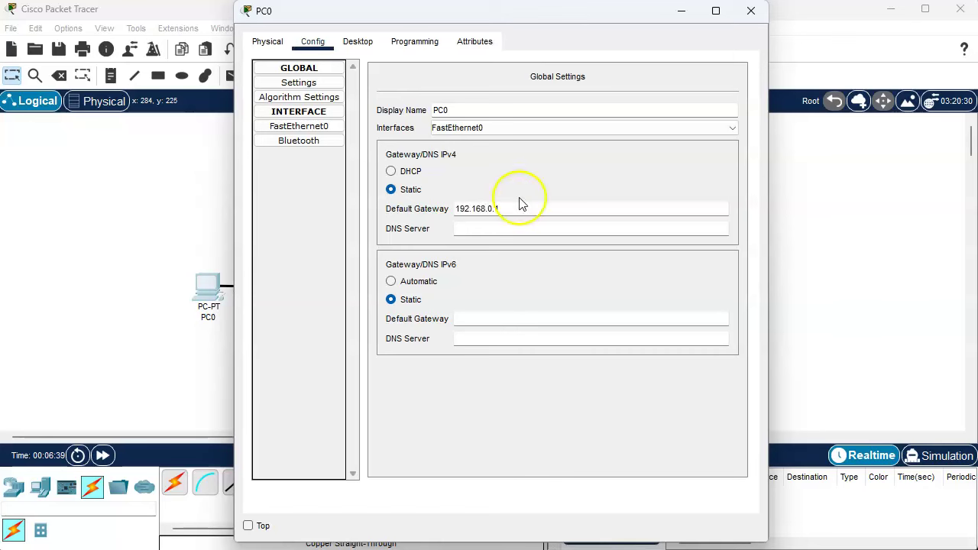
click(306, 127)
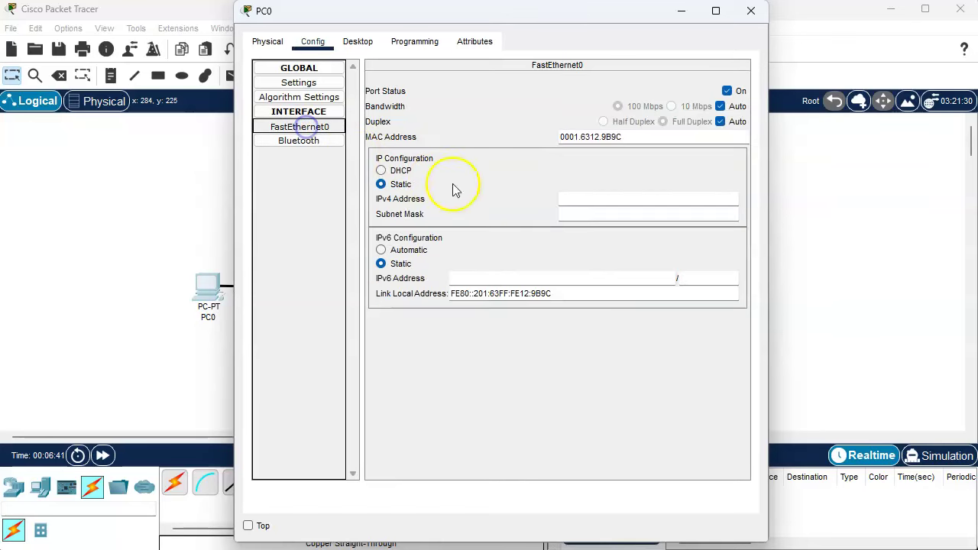
click(584, 199)
text(19)
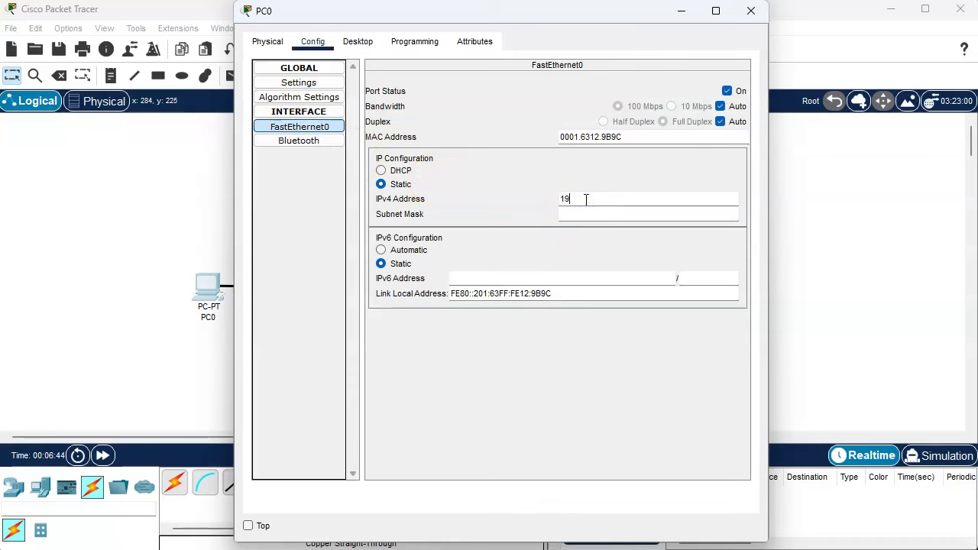
text(2.168.0.10)
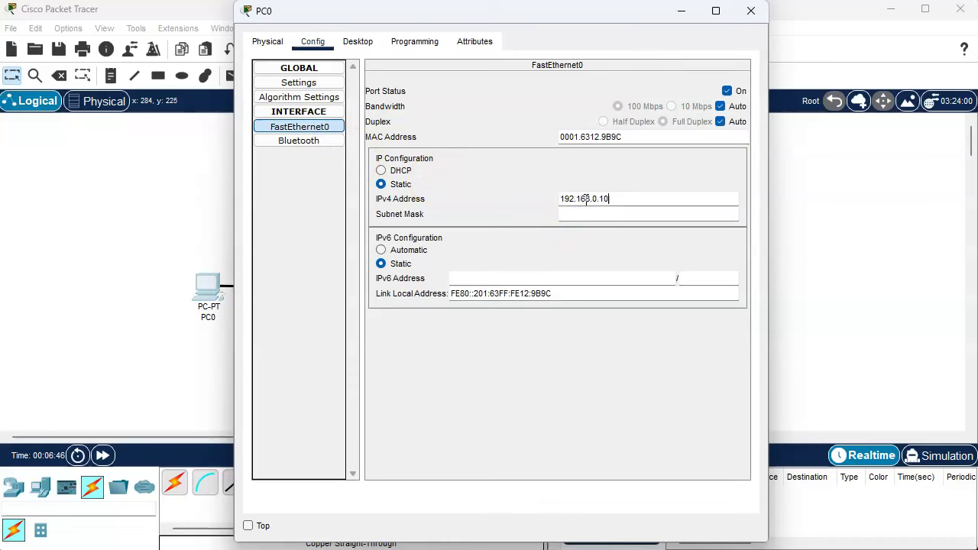
key(Tab)
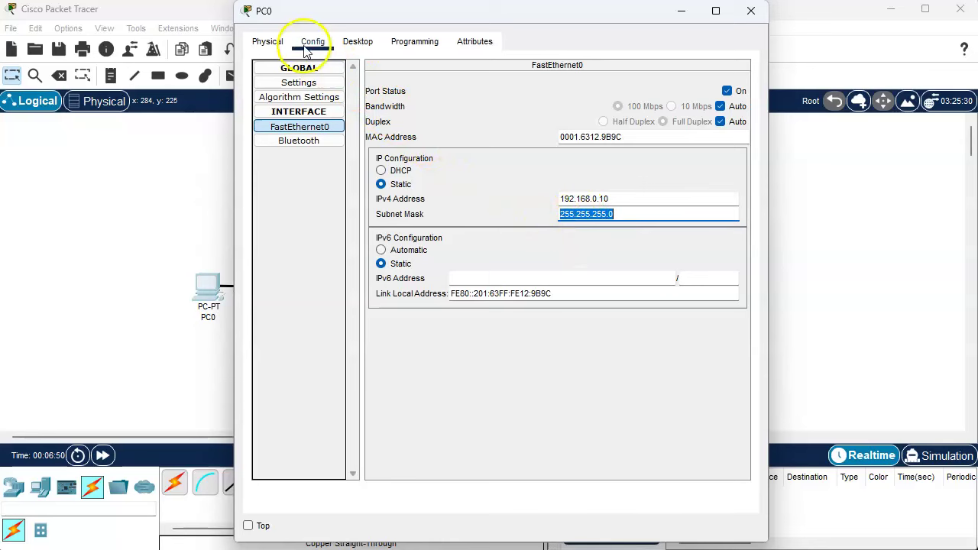
From PC0's Command Prompt, ping 192.168.0.1 and get 4 of 4 replies, then close the prompt.
click(353, 46)
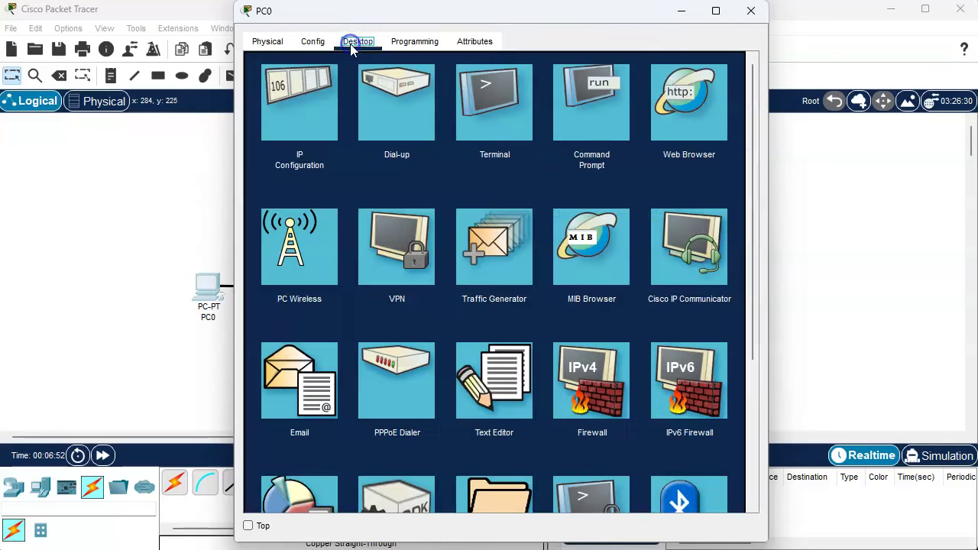
click(597, 105)
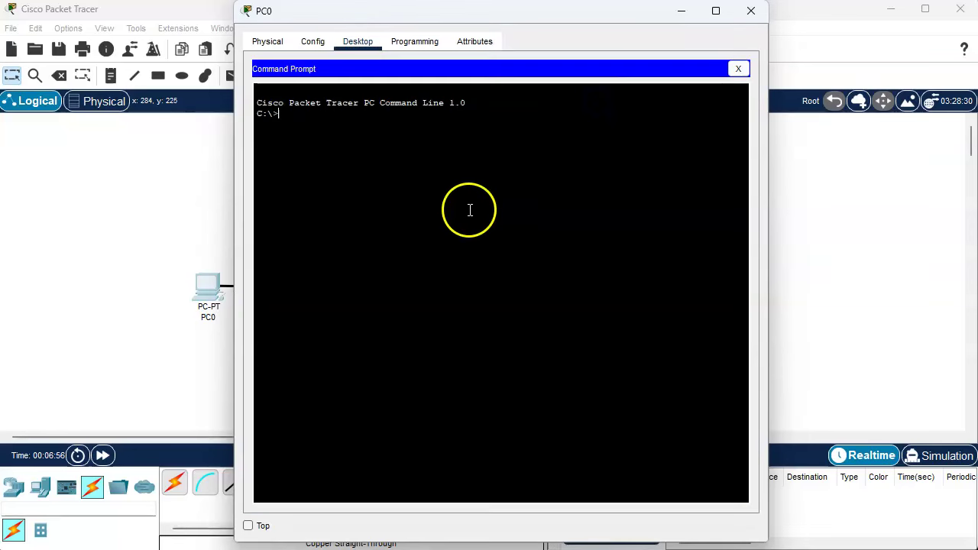
text(ping 19)
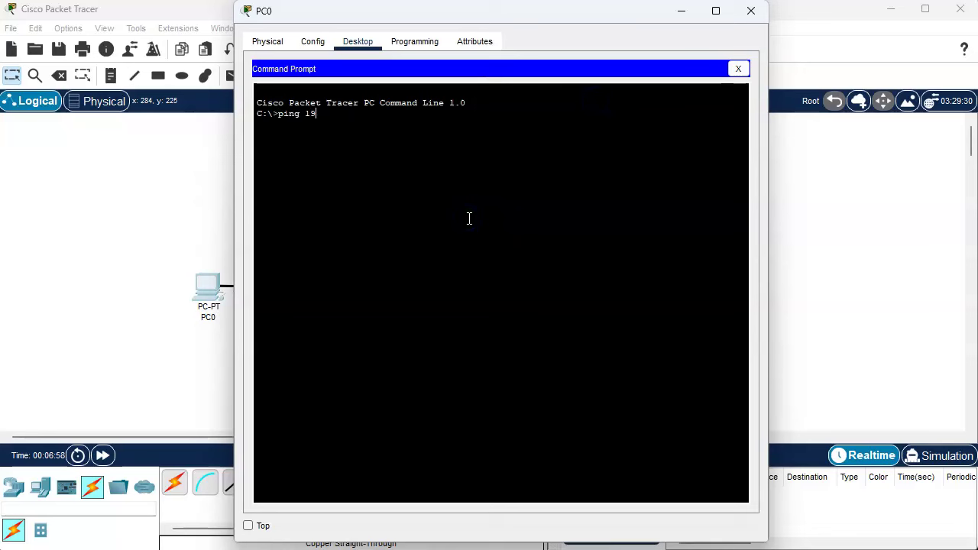
text(2.168.0.1)
key(Return)
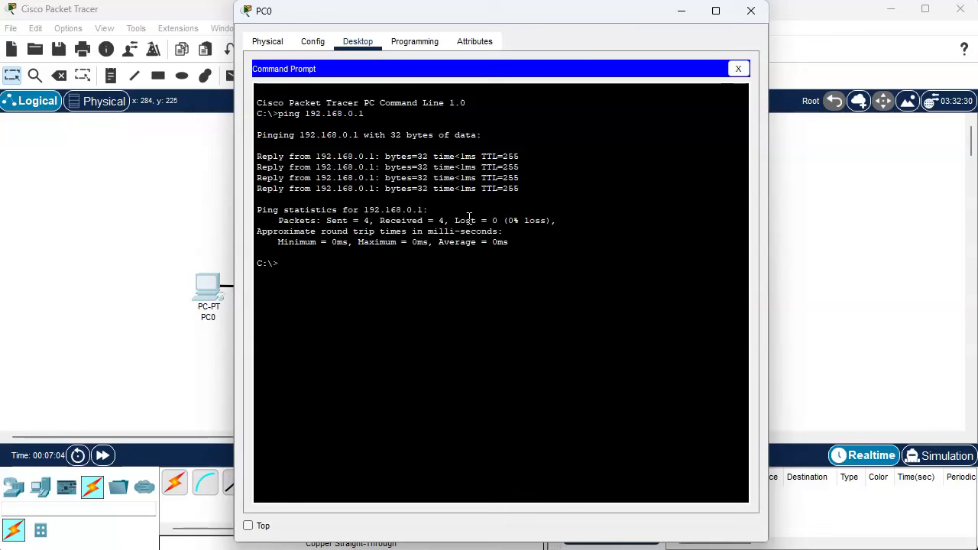
click(738, 70)
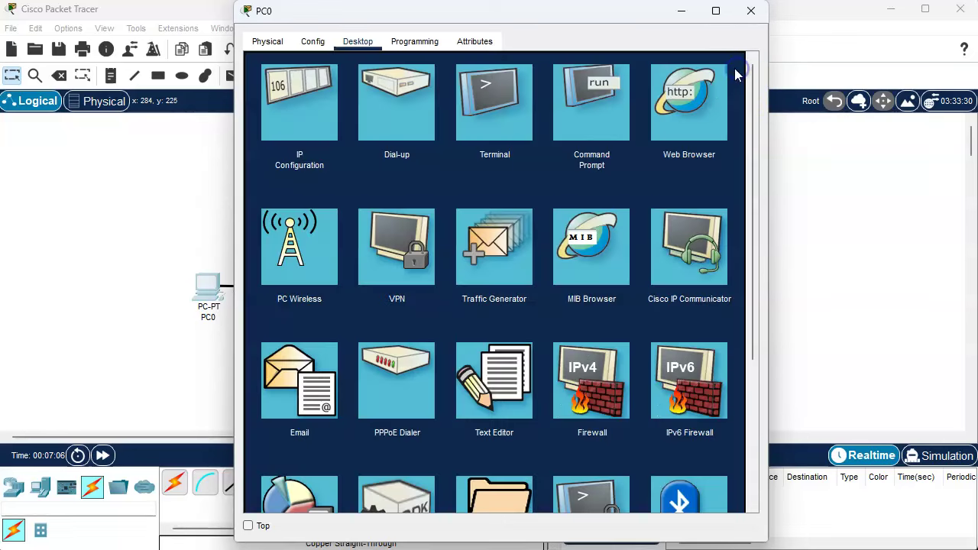
scroll(632, 150, down, 3)
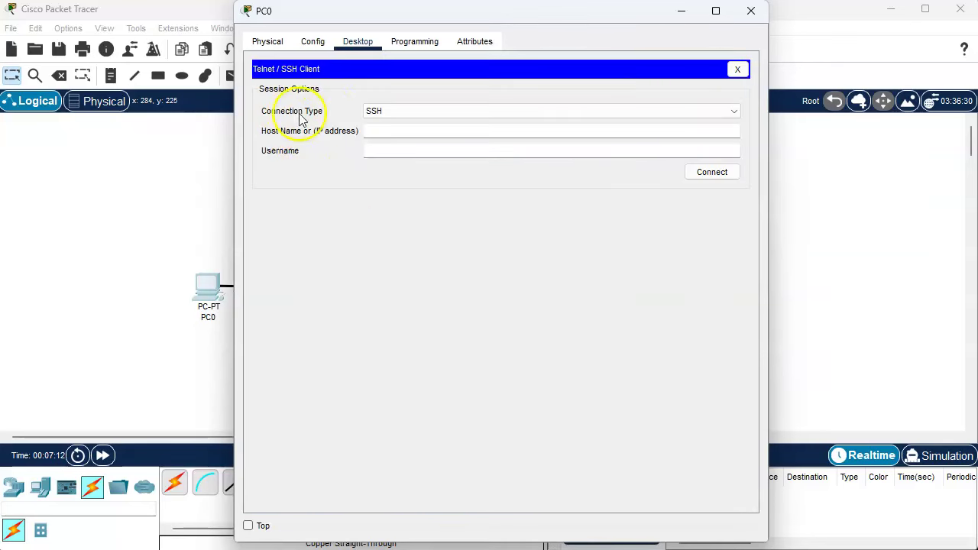
SSH from PC0 to 192.168.0.1 with the configured local username and log in with its password.
click(384, 136)
text(19)
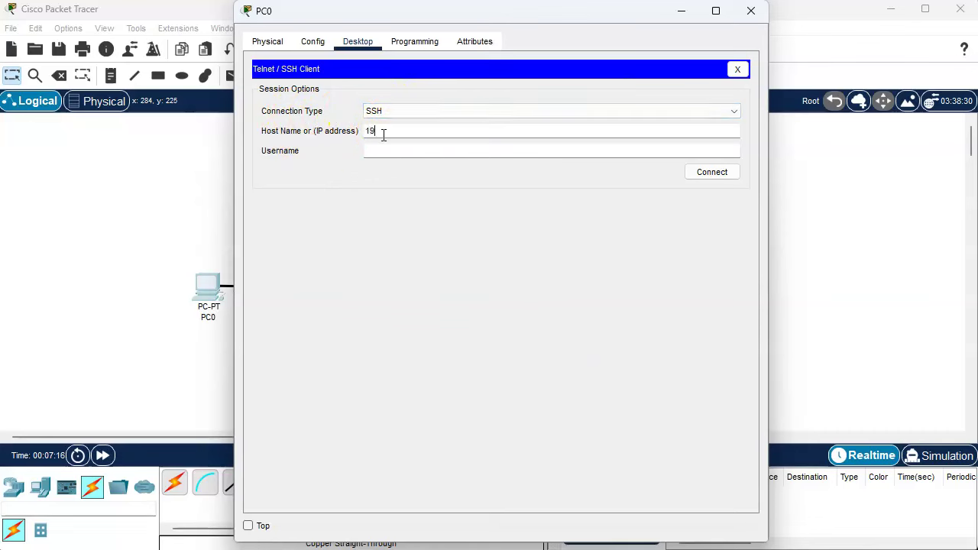
text(2.168.0.1)
key(Tab)
text(joseph)
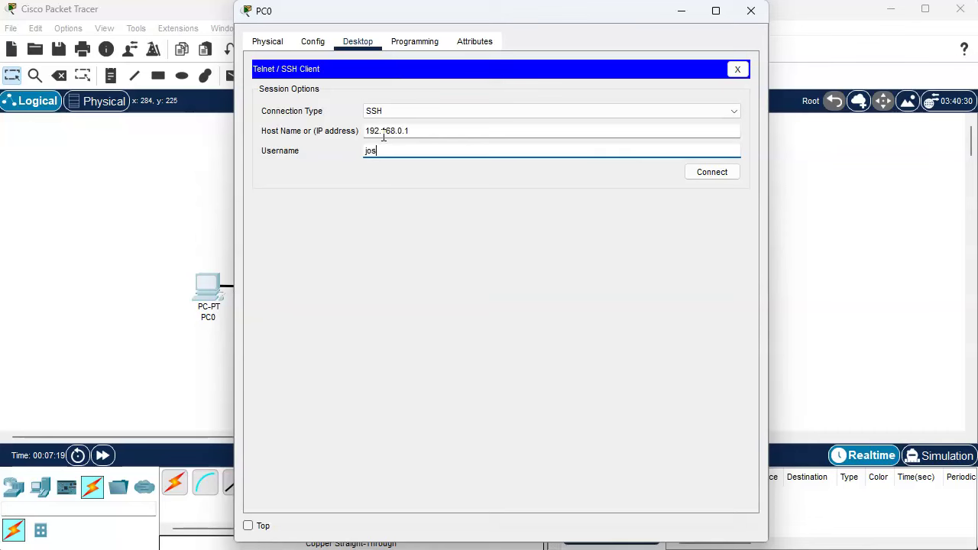
click(722, 174)
click(411, 207)
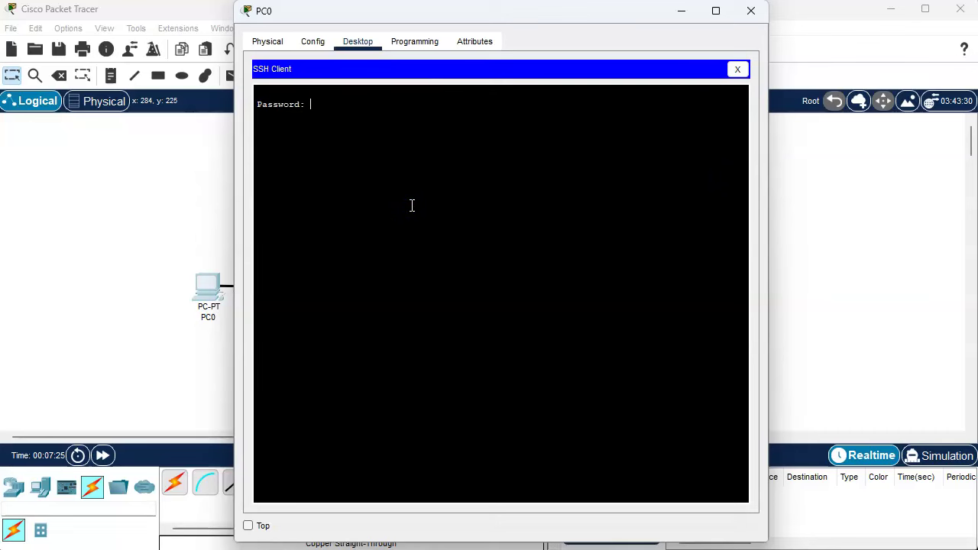
key(Return)
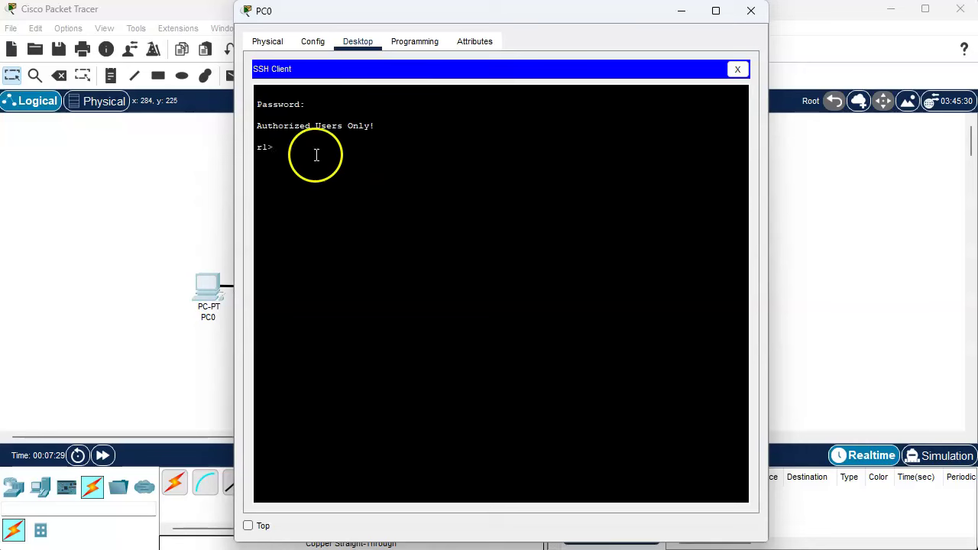
Check the Authorized Users Only! banner, then run enable to enter privileged mode on r1.
drag(257, 125, 406, 138)
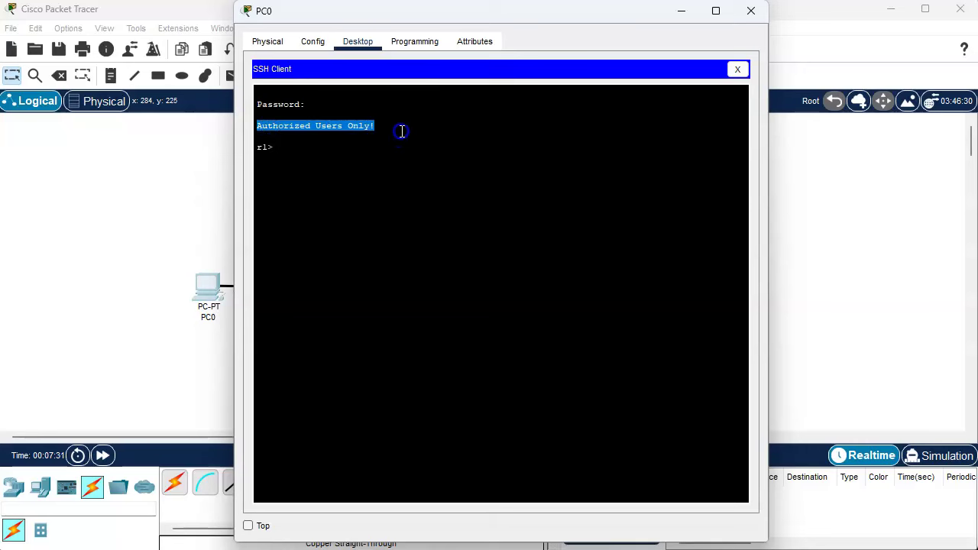
click(401, 148)
click(398, 161)
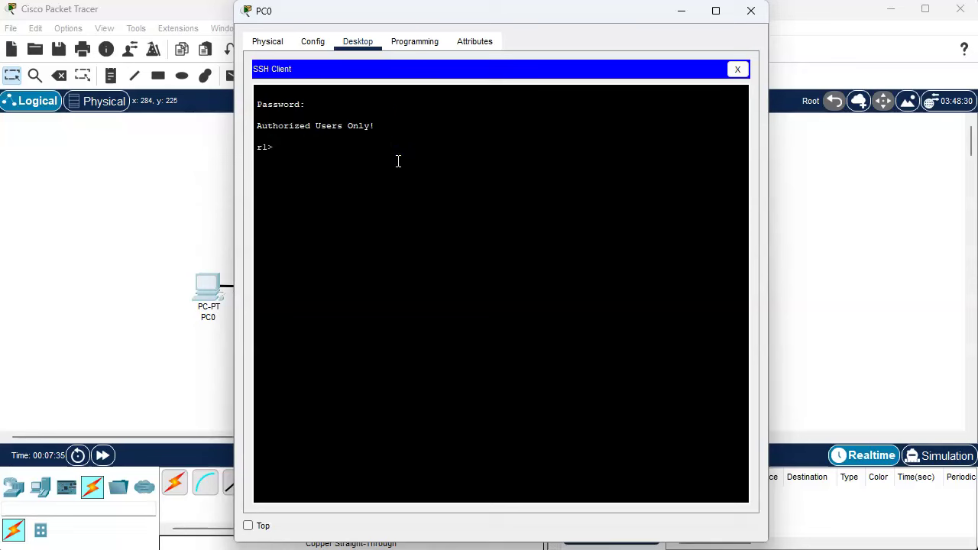
text(enable)
key(Return)
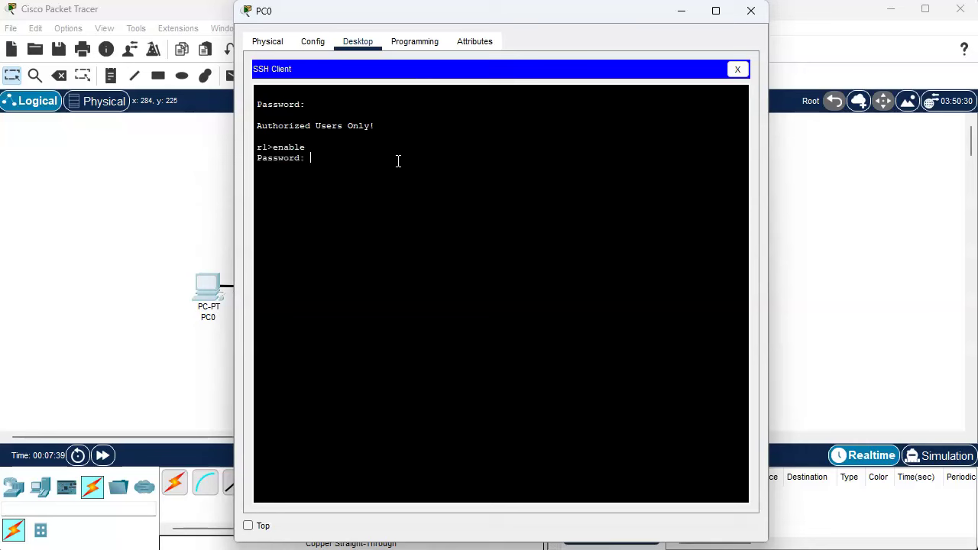
key(Return)
Run 'show ip ssh' and 'show ssh' to list the SSH settings and the active aes128-cbc sessions.
text(show ip ssh)
key(Return)
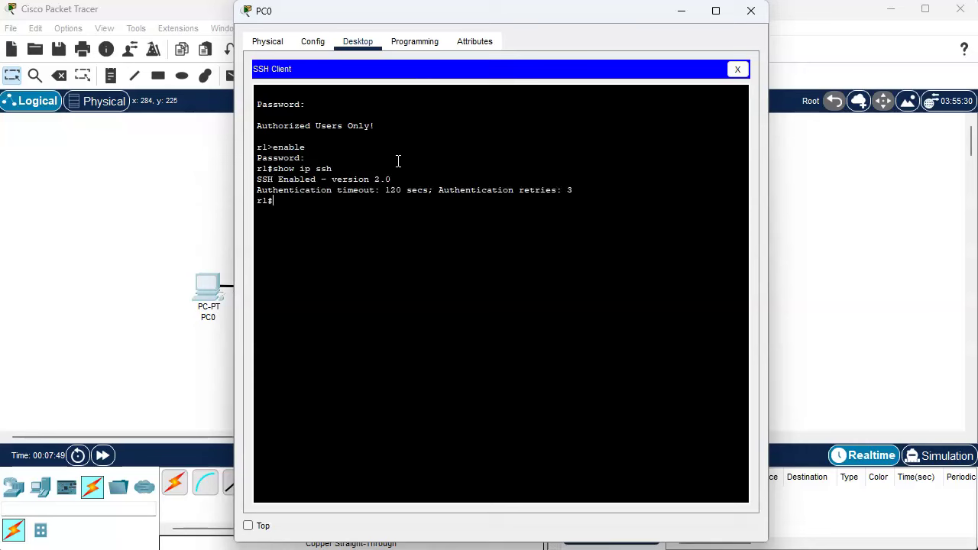
text(show ssh)
key(Return)
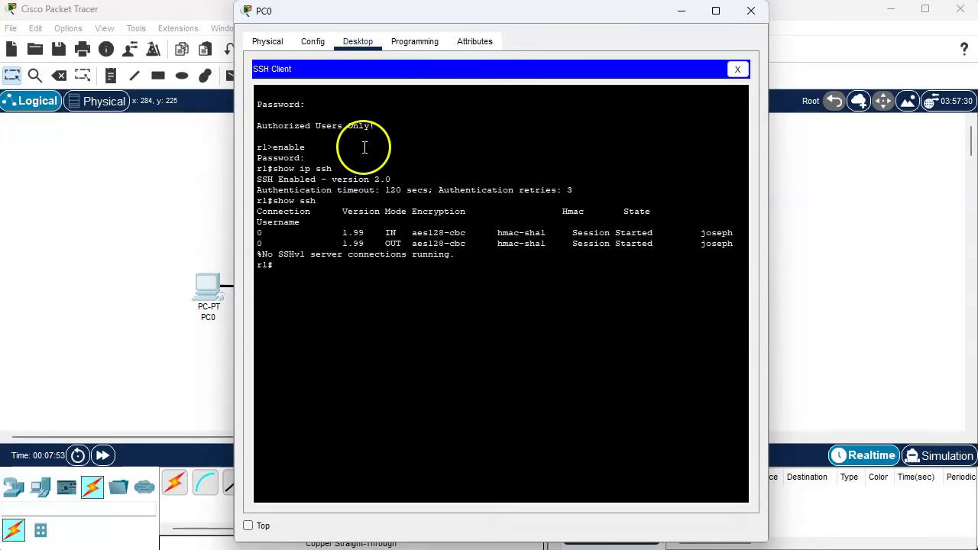